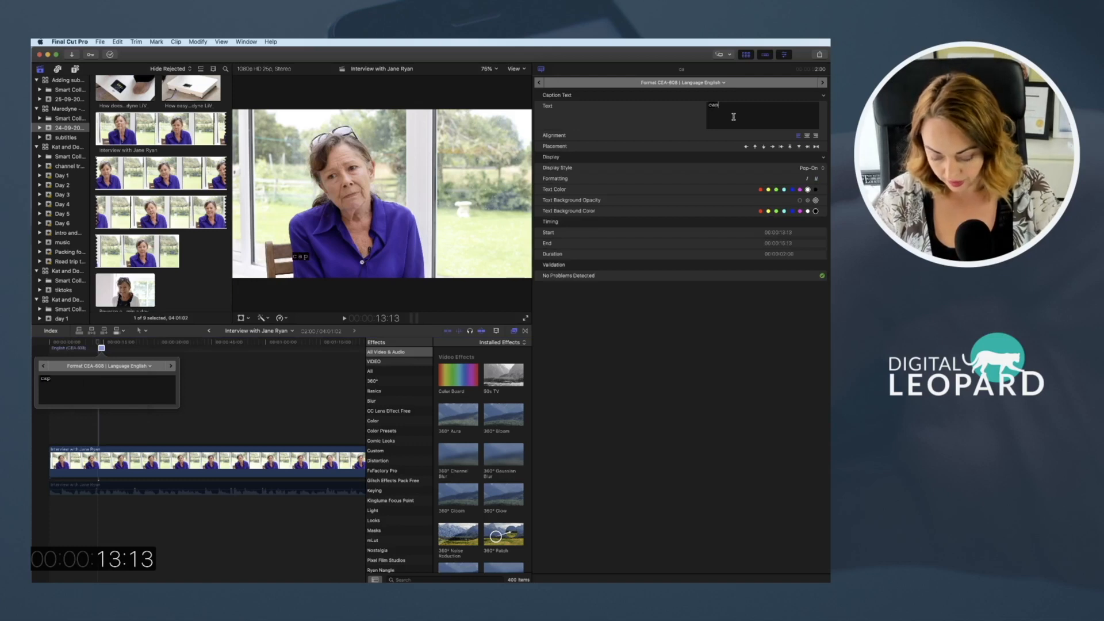
Set the caption's text to "Caption" with magenta text, a yellow text background and the Pop-On display style.
{"action": "type", "text": "tio"}
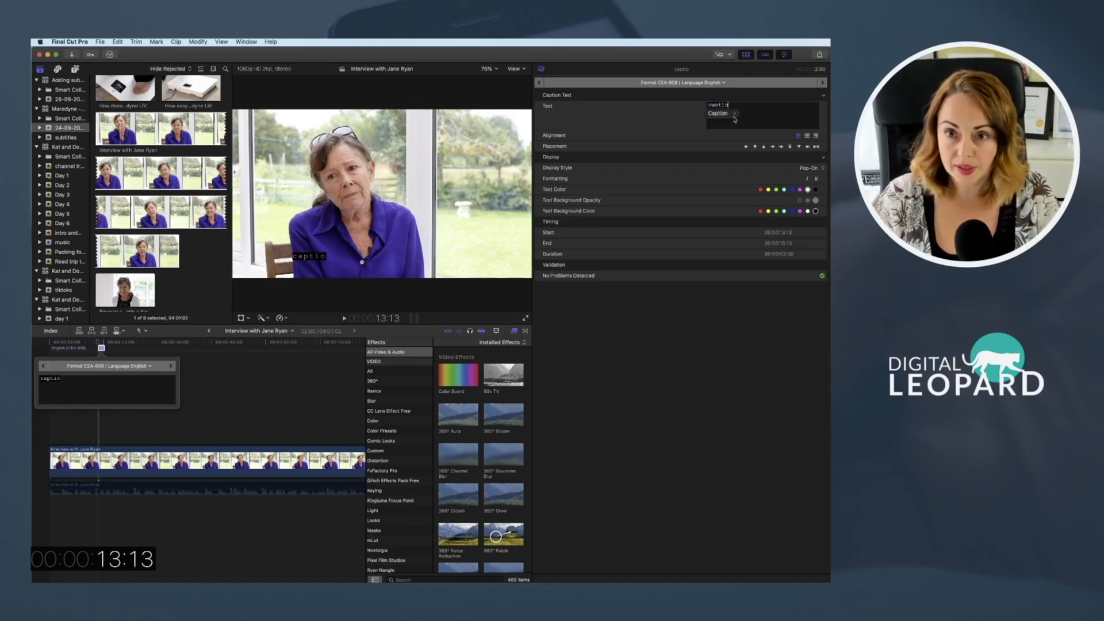
{"action": "left_click", "coordinate": [719, 114]}
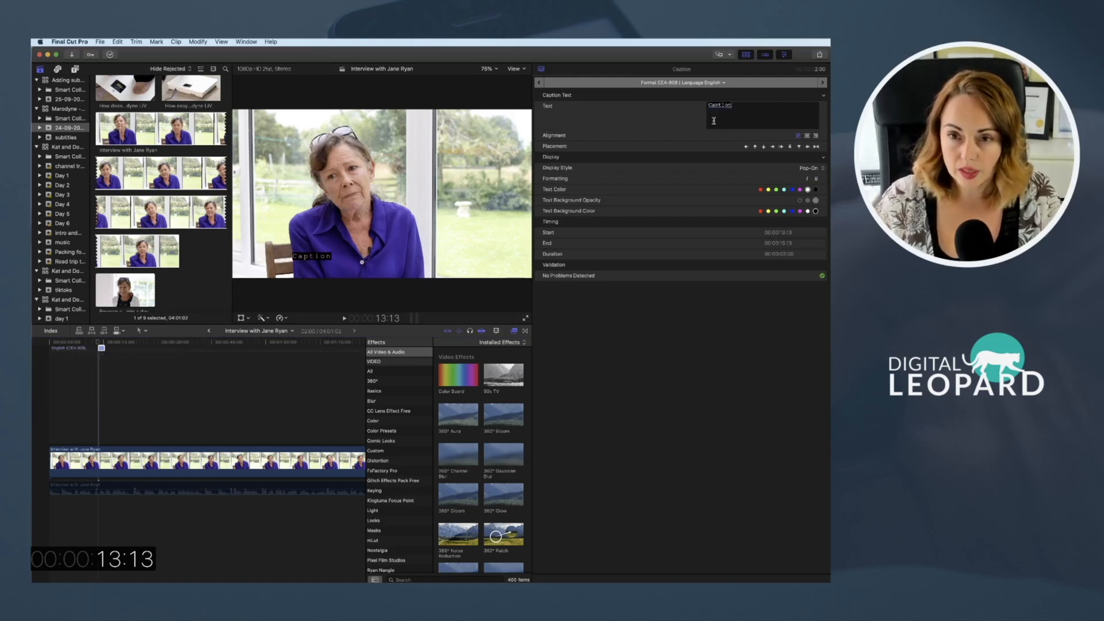
{"action": "left_click", "coordinate": [799, 189]}
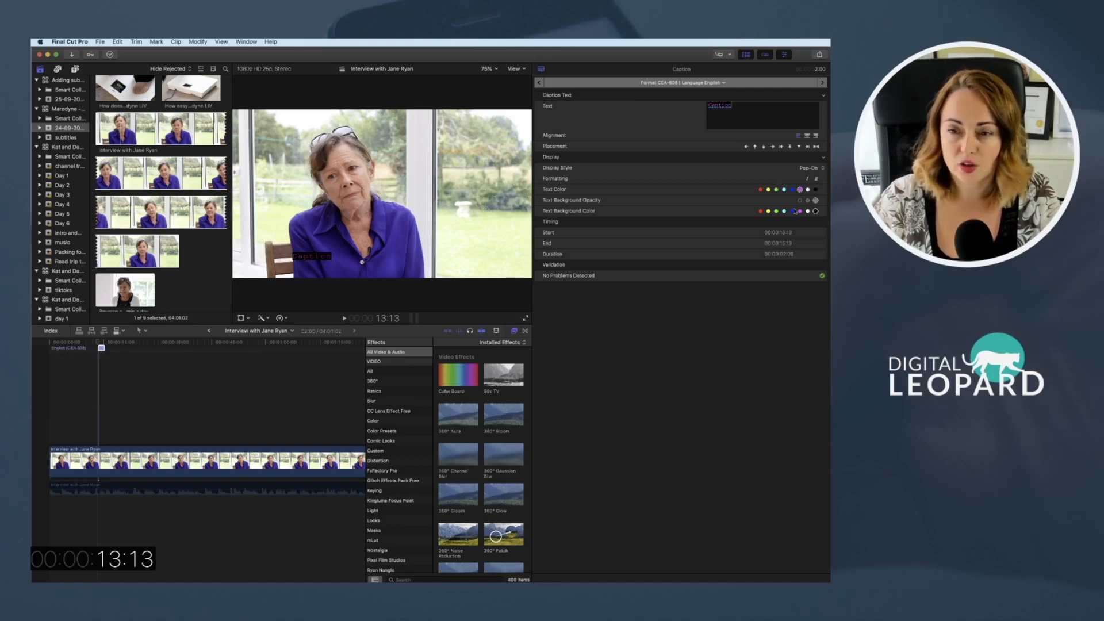
{"action": "left_click", "coordinate": [769, 212]}
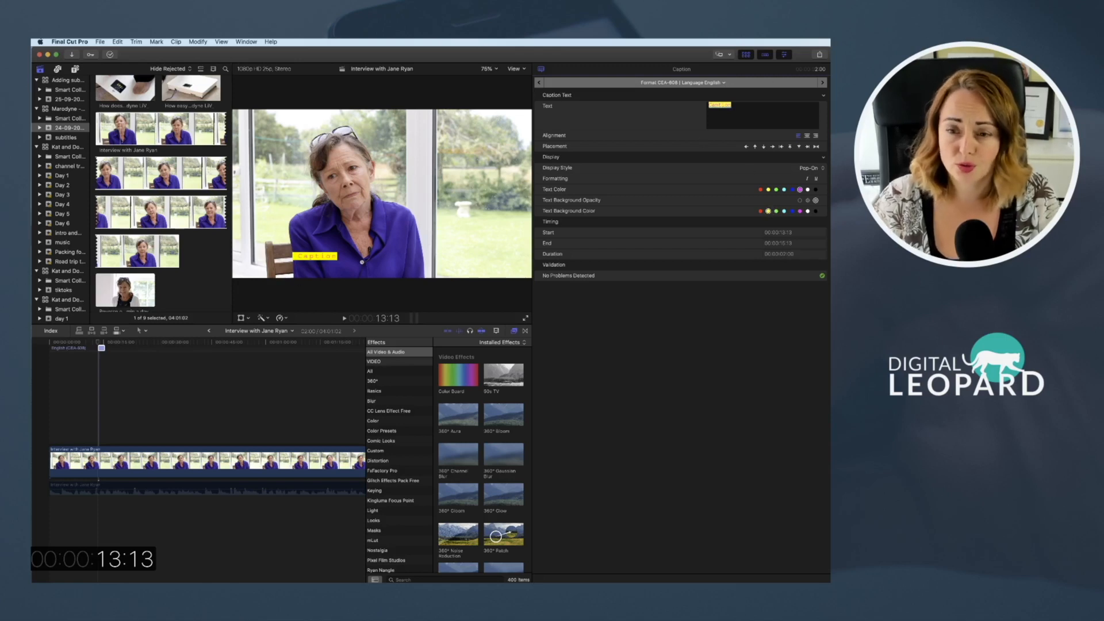
{"action": "left_click", "coordinate": [813, 168]}
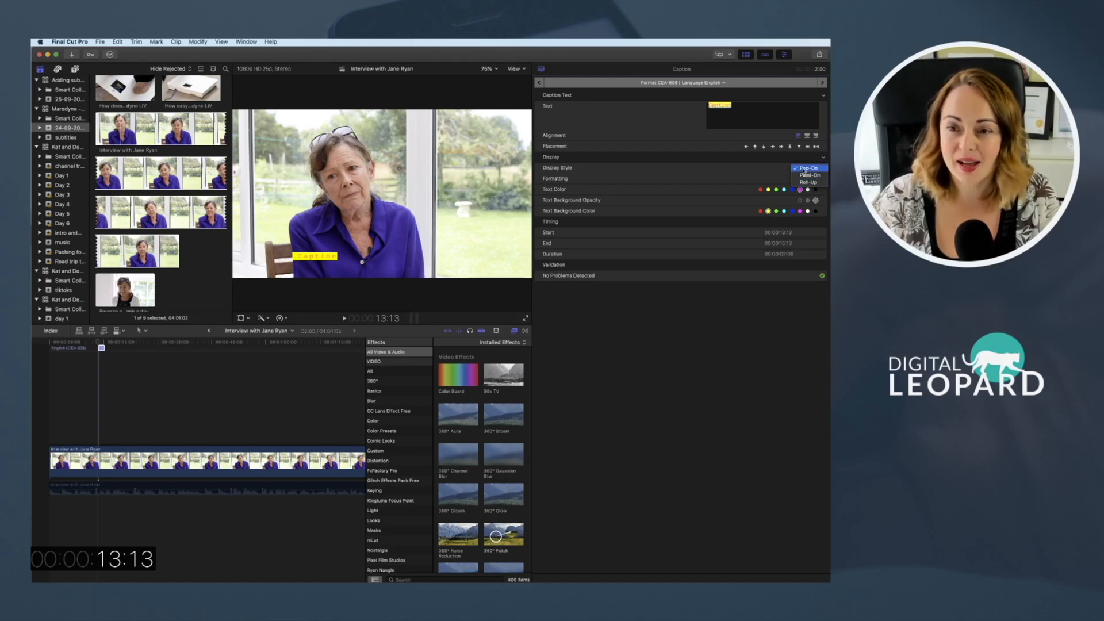
{"action": "left_click", "coordinate": [809, 168]}
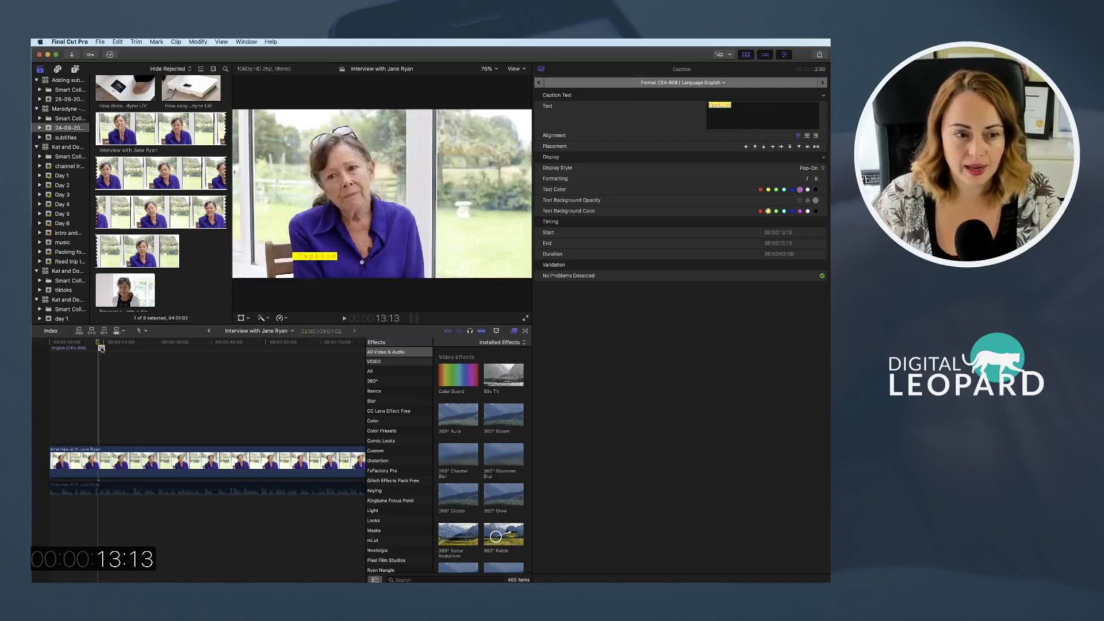
Convert the caption to the SRT format in English and accept the format change.
{"action": "left_click", "coordinate": [704, 83]}
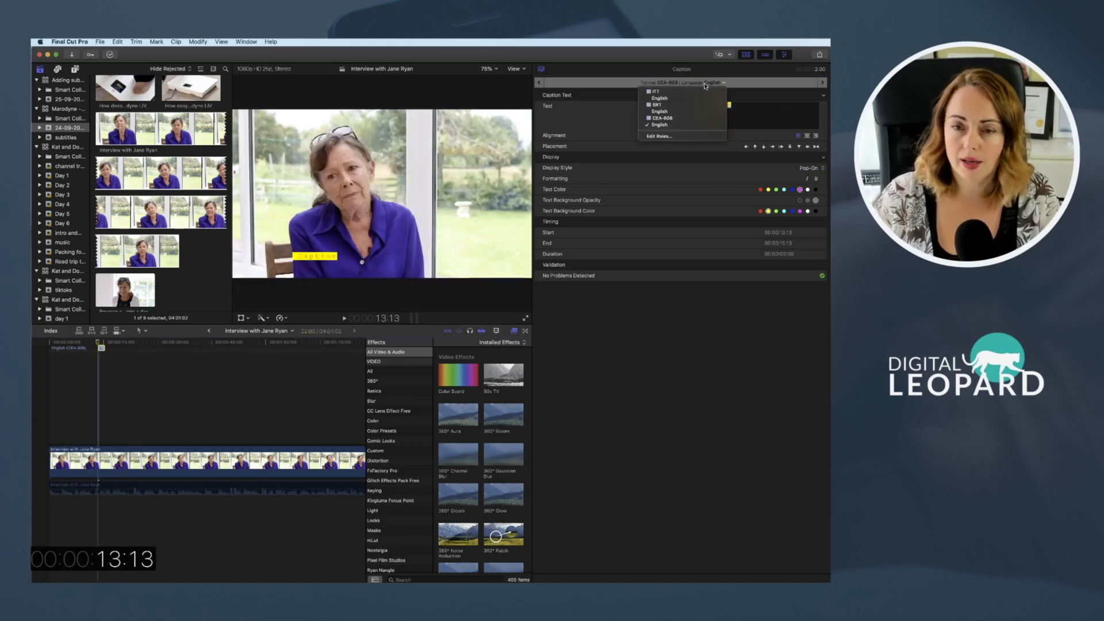
{"action": "left_click", "coordinate": [658, 105]}
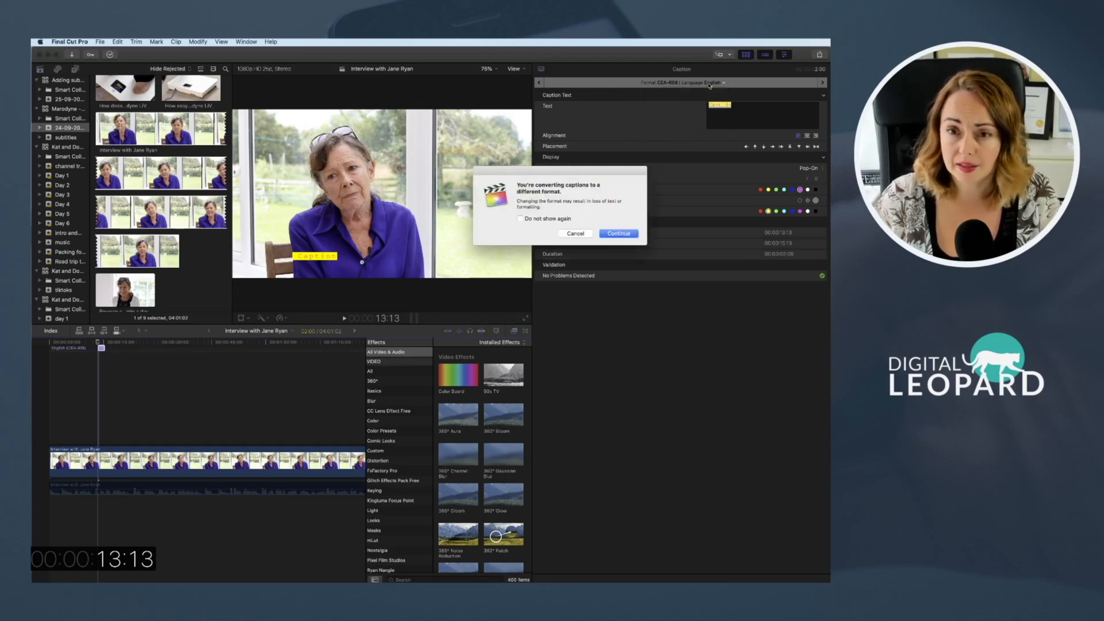
{"action": "left_click", "coordinate": [630, 233]}
Open the library's caption role editor, examine the formats offered for a new role, and apply the existing roles.
{"action": "left_click", "coordinate": [717, 83]}
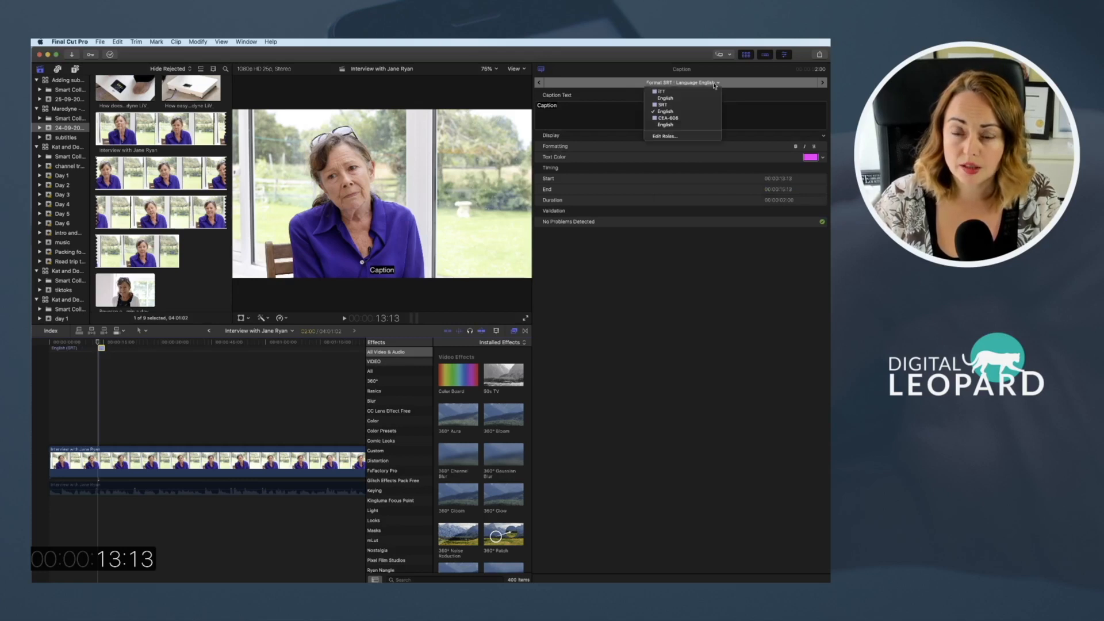
{"action": "left_click", "coordinate": [674, 137]}
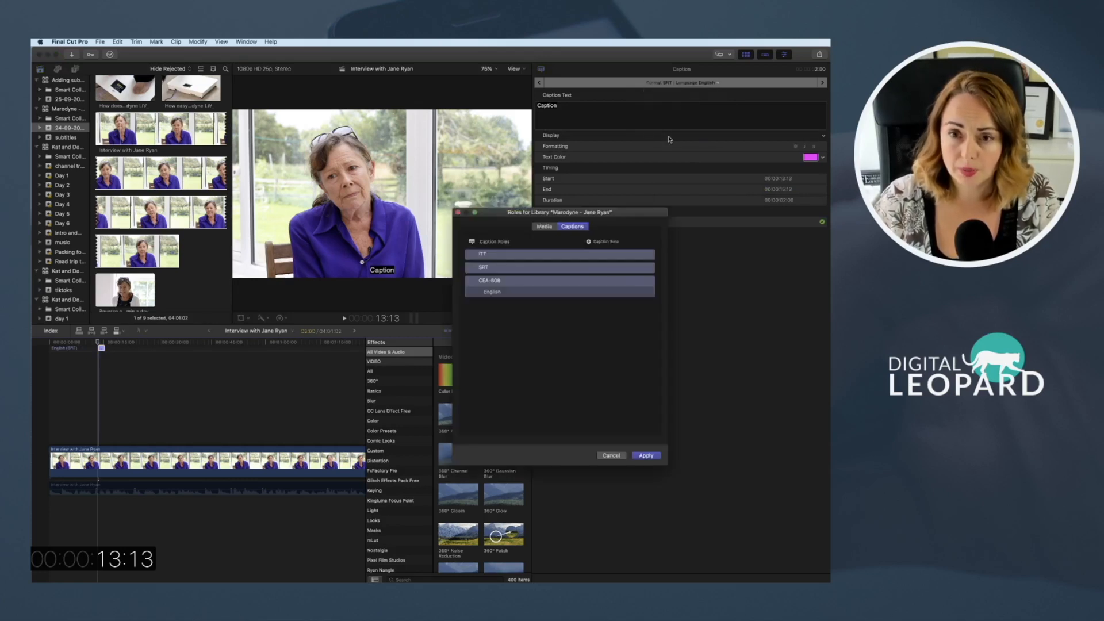
{"action": "left_click", "coordinate": [595, 243]}
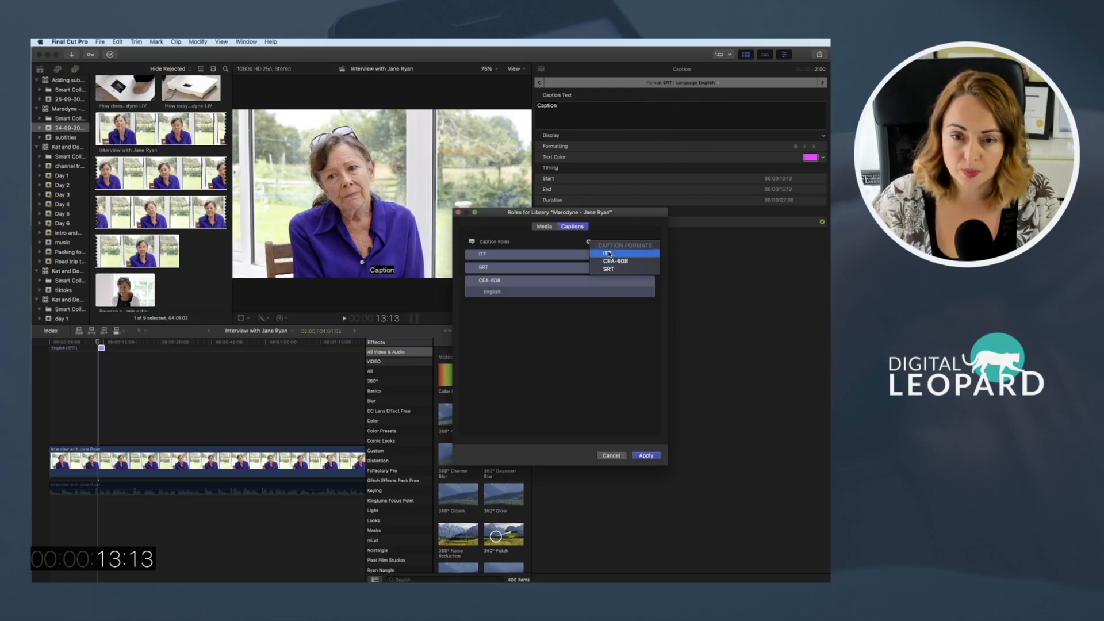
{"action": "left_click", "coordinate": [557, 373]}
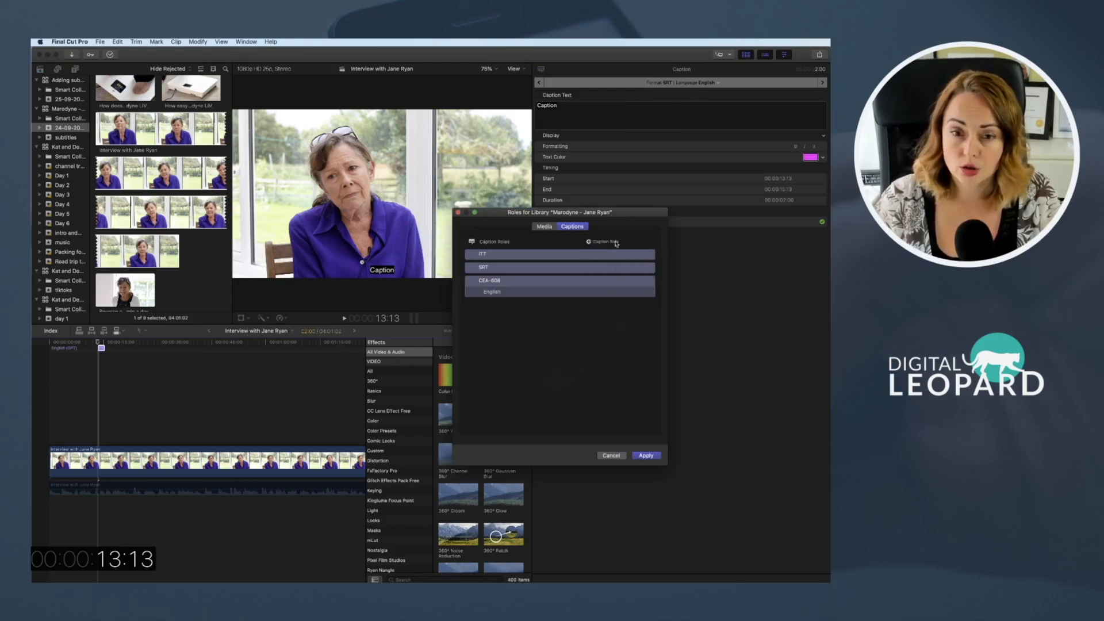
{"action": "mouse_move", "coordinate": [488, 273]}
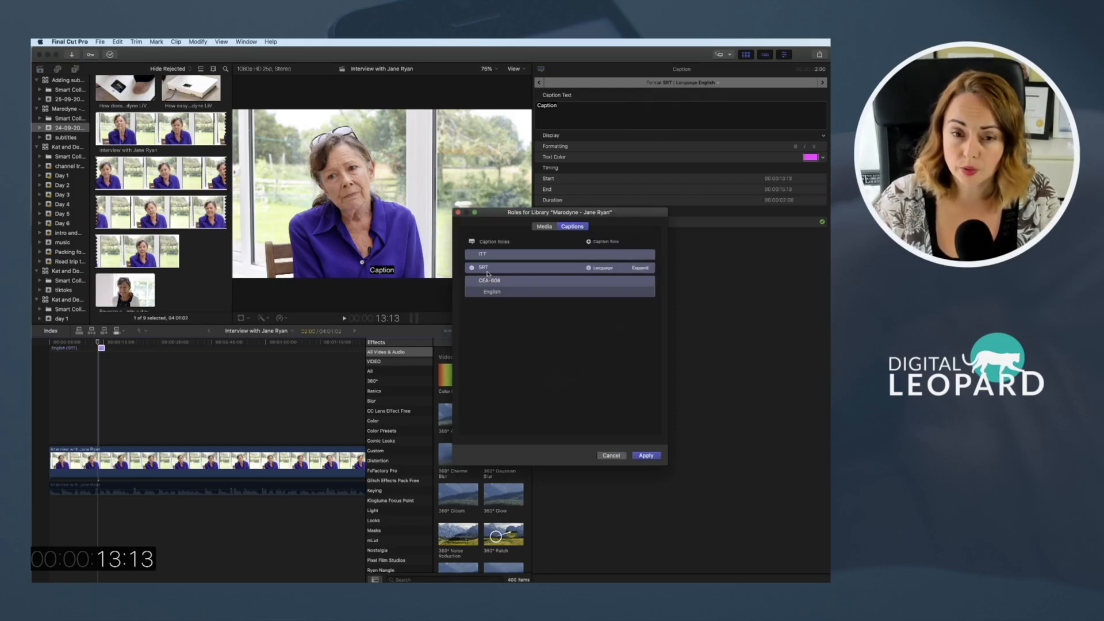
{"action": "left_click", "coordinate": [645, 456]}
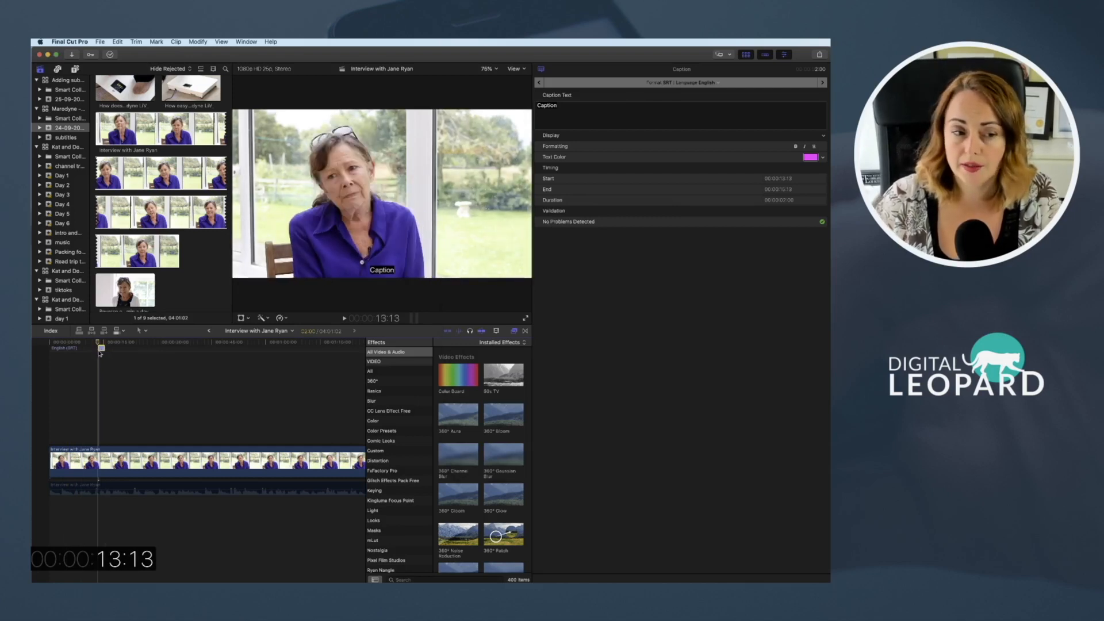
{"action": "scroll", "coordinate": [207, 377], "scroll_direction": "right", "scroll_amount": 2}
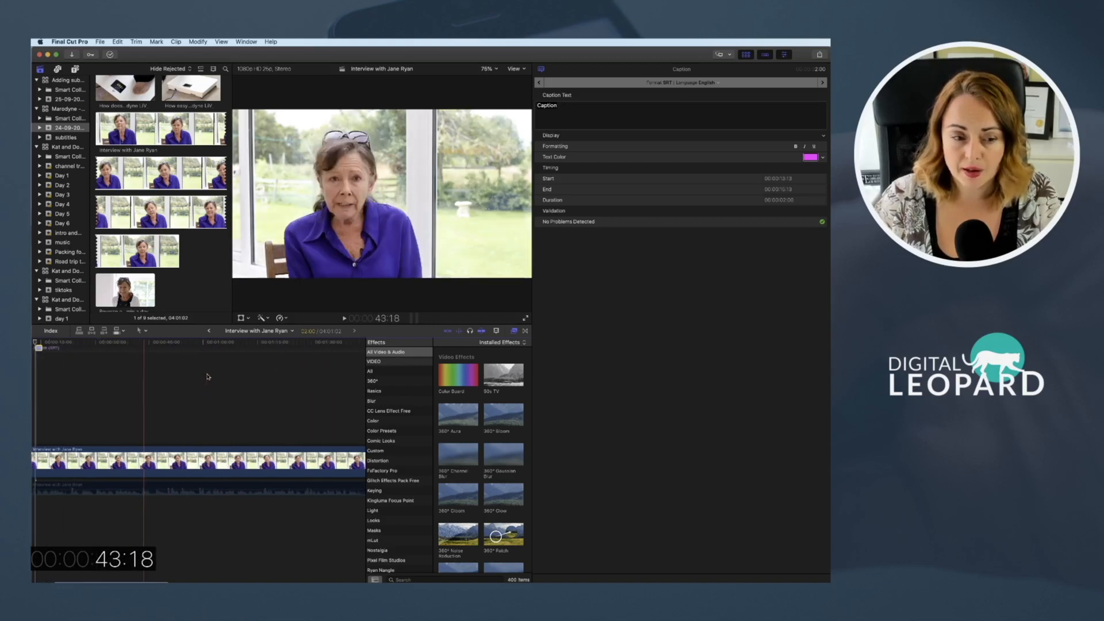
{"action": "scroll", "coordinate": [208, 377], "scroll_direction": "left", "scroll_amount": 2}
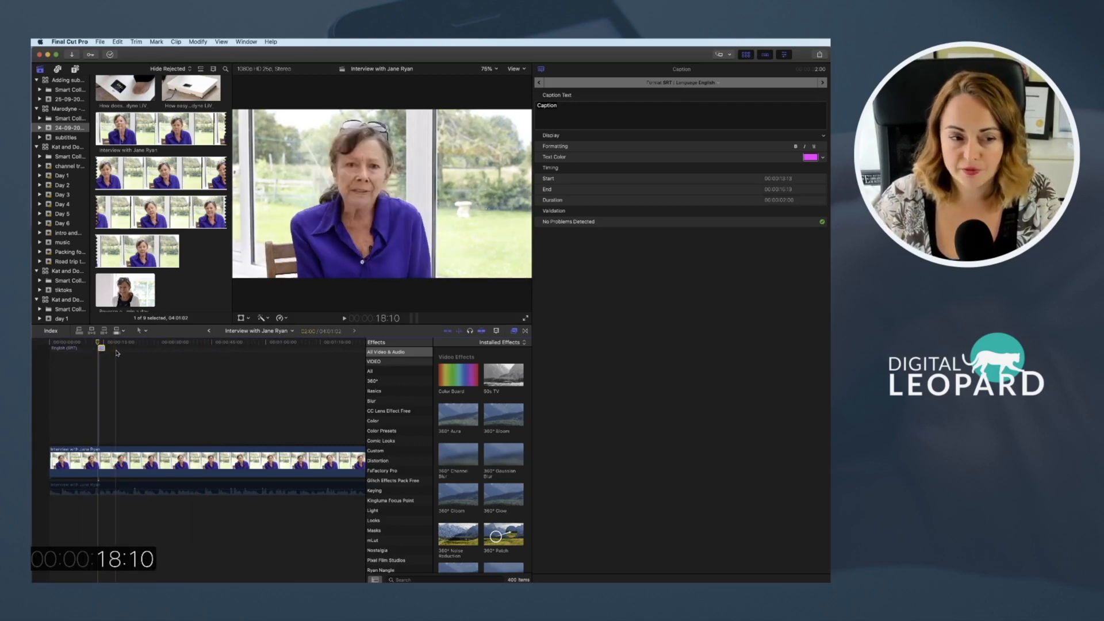
{"action": "scroll", "coordinate": [205, 379], "scroll_direction": "right", "scroll_amount": 5}
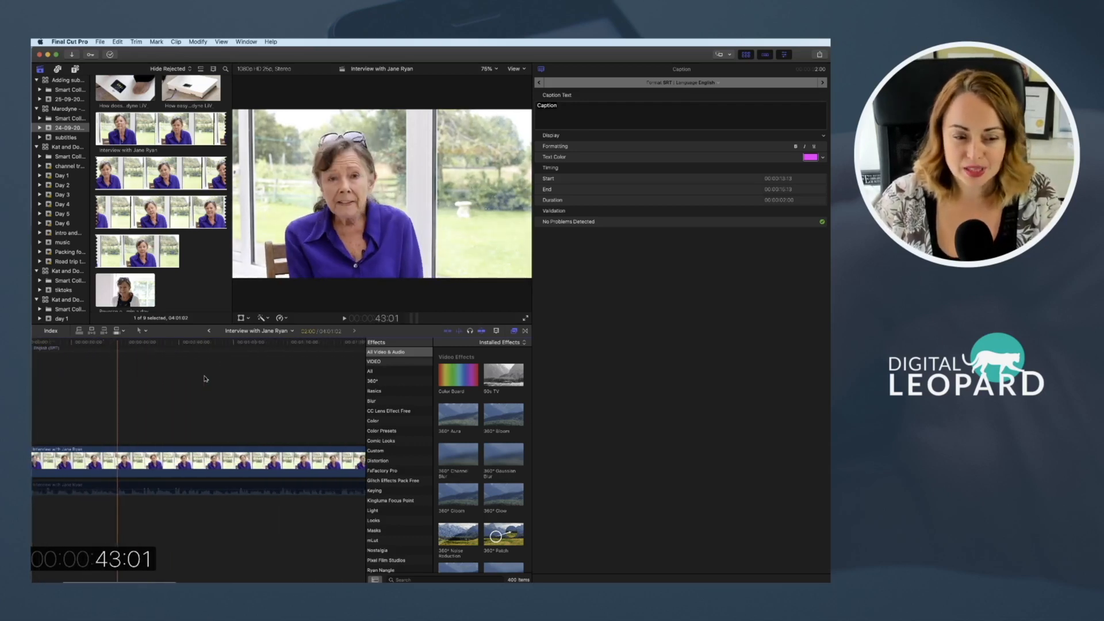
{"action": "scroll", "coordinate": [205, 379], "scroll_direction": "right", "scroll_amount": 5}
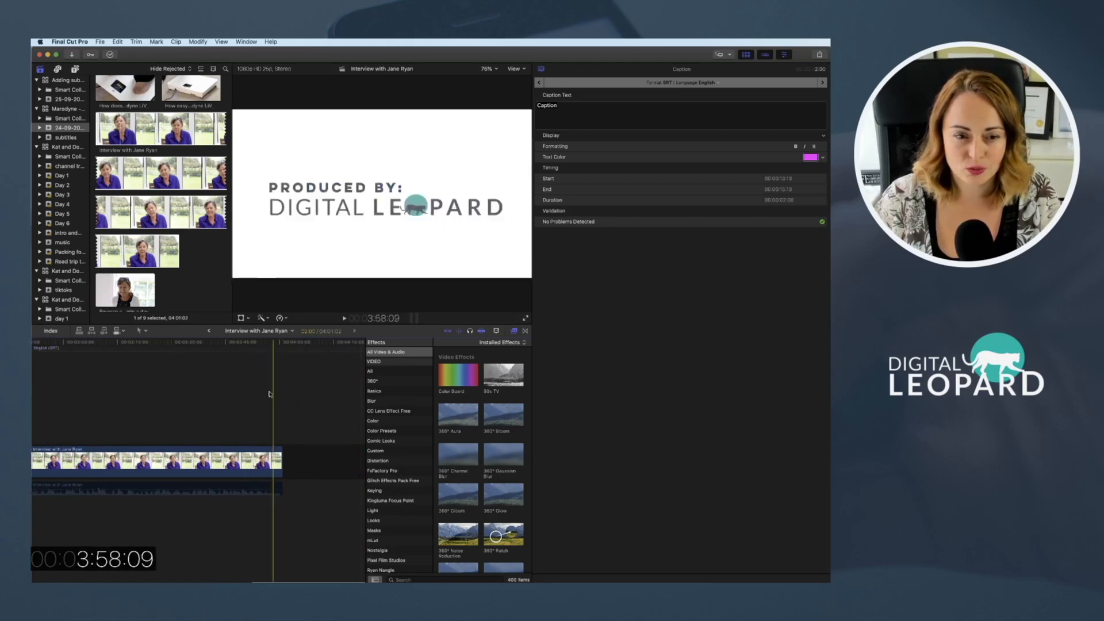
{"action": "scroll", "coordinate": [228, 385], "scroll_direction": "left", "scroll_amount": 10}
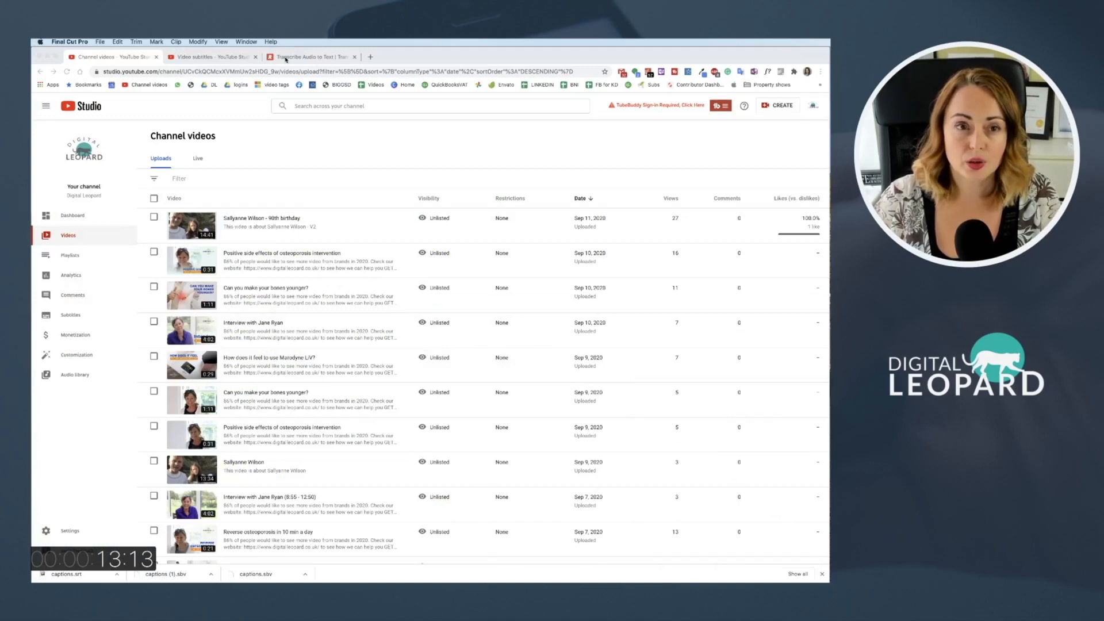
In Chrome, view Rev's captioning services page, and open the YouTube Studio subtitles page of the 4:02 interview video dated Sep 10, 2020.
{"action": "left_click", "coordinate": [296, 60]}
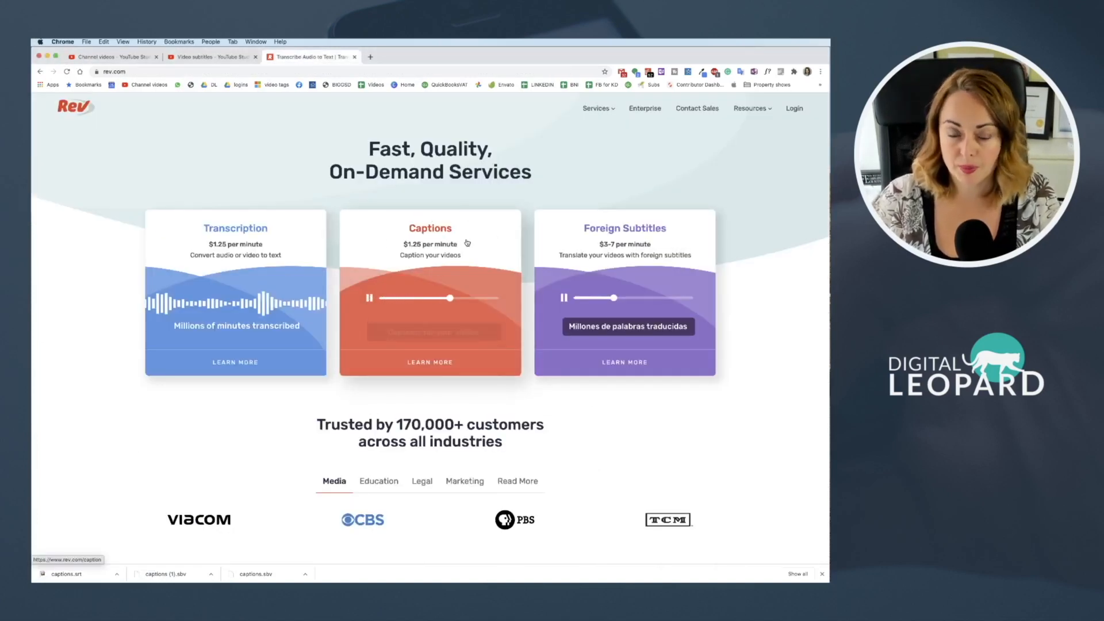
{"action": "left_click", "coordinate": [119, 60]}
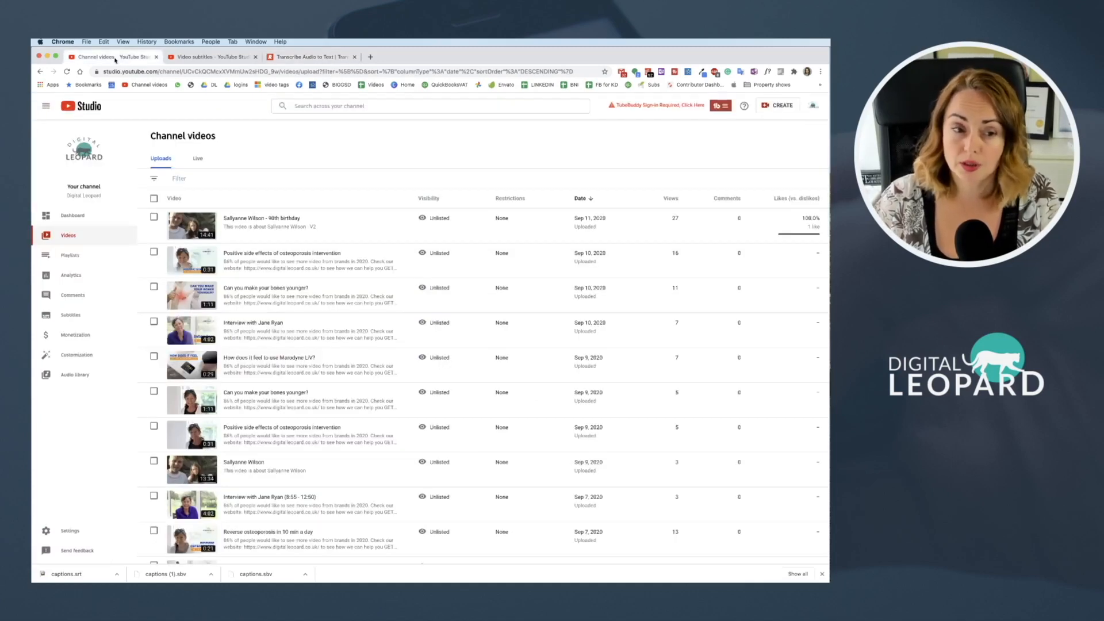
{"action": "mouse_move", "coordinate": [233, 331]}
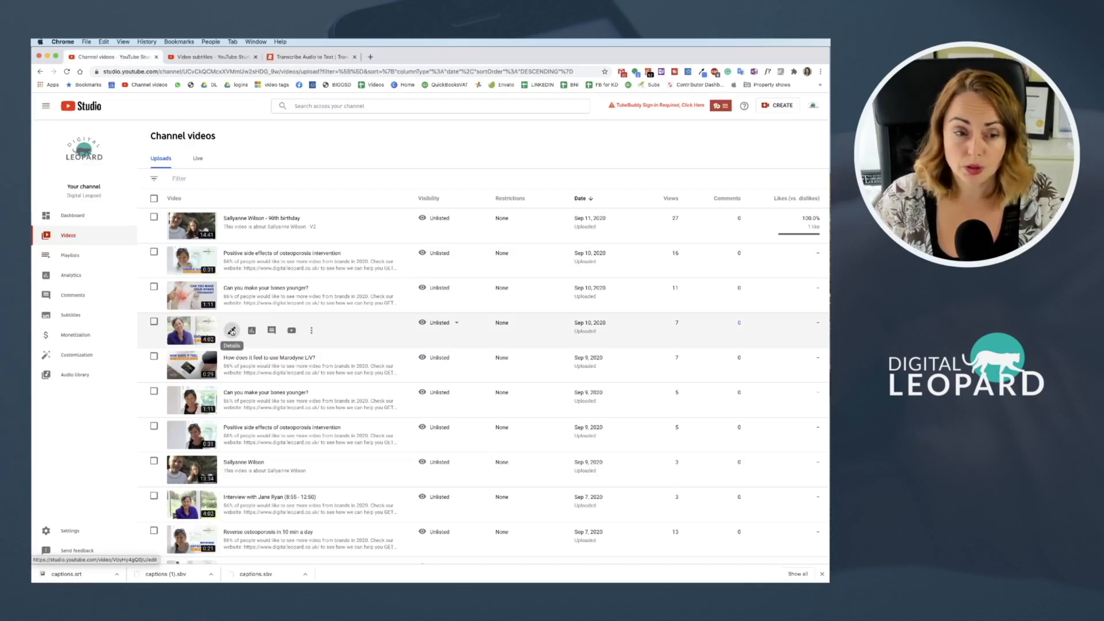
{"action": "left_click", "coordinate": [232, 332]}
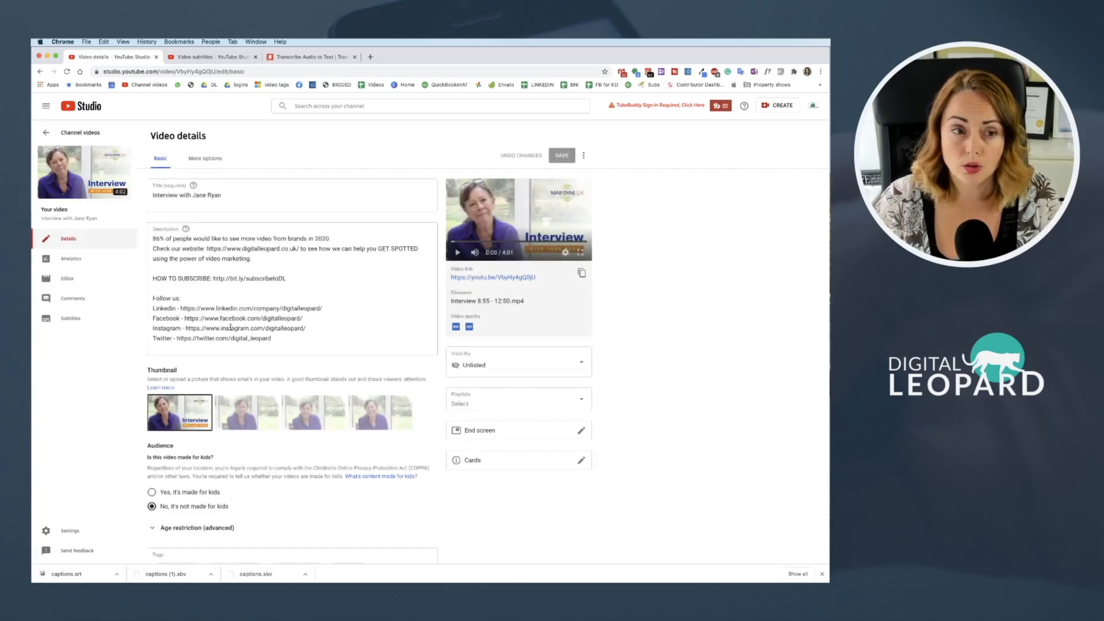
{"action": "left_click", "coordinate": [68, 318]}
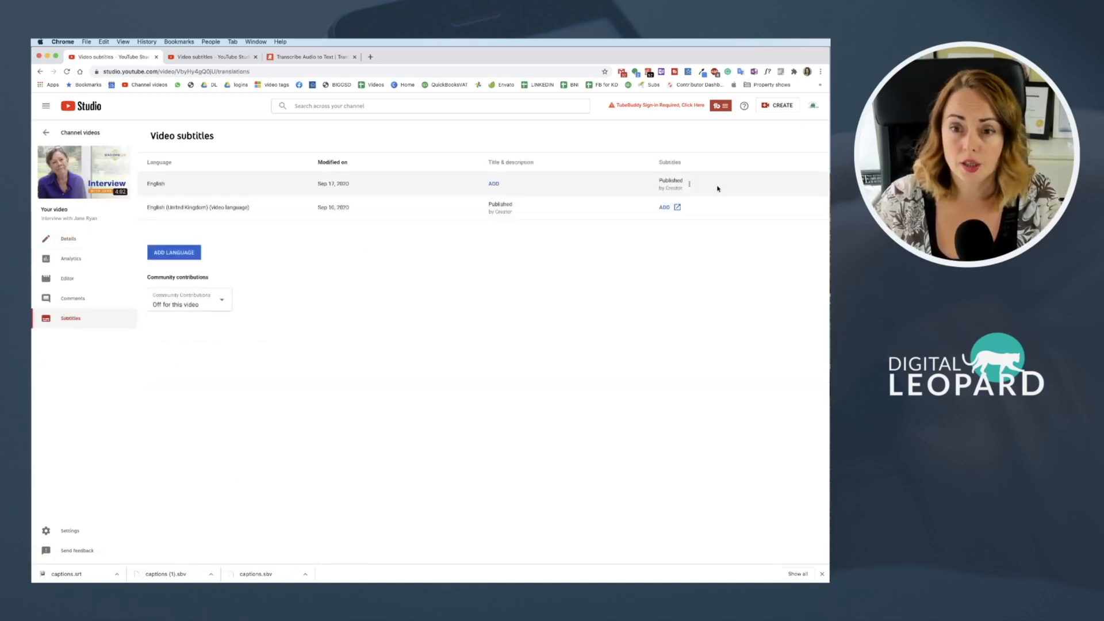
Open the video's published English subtitles for editing in Classic Studio.
{"action": "left_click", "coordinate": [689, 184]}
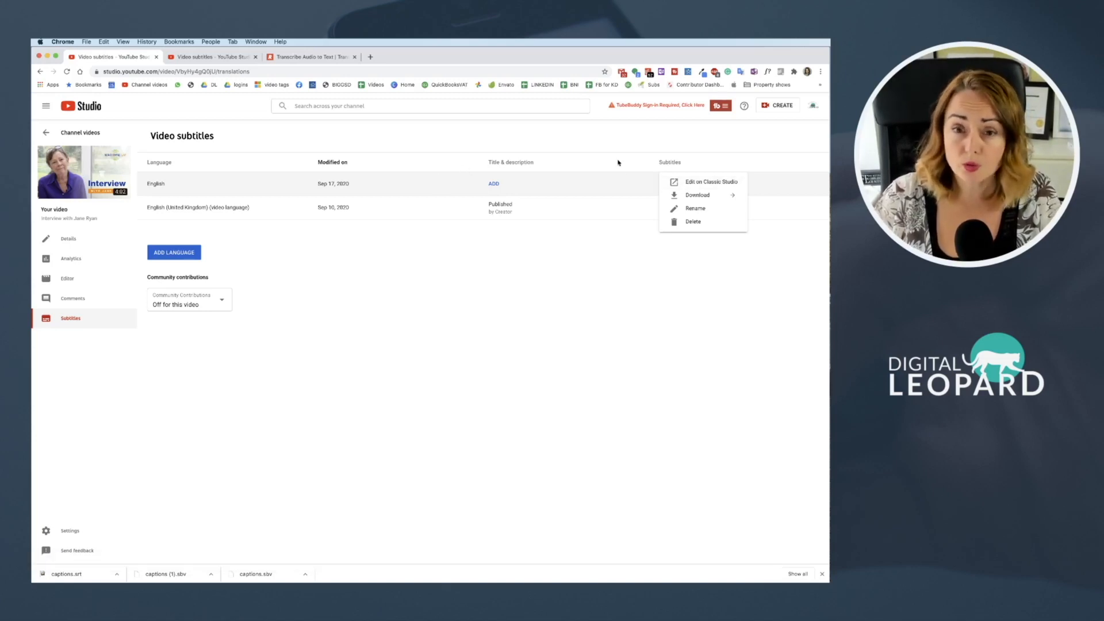
{"action": "left_click", "coordinate": [695, 183]}
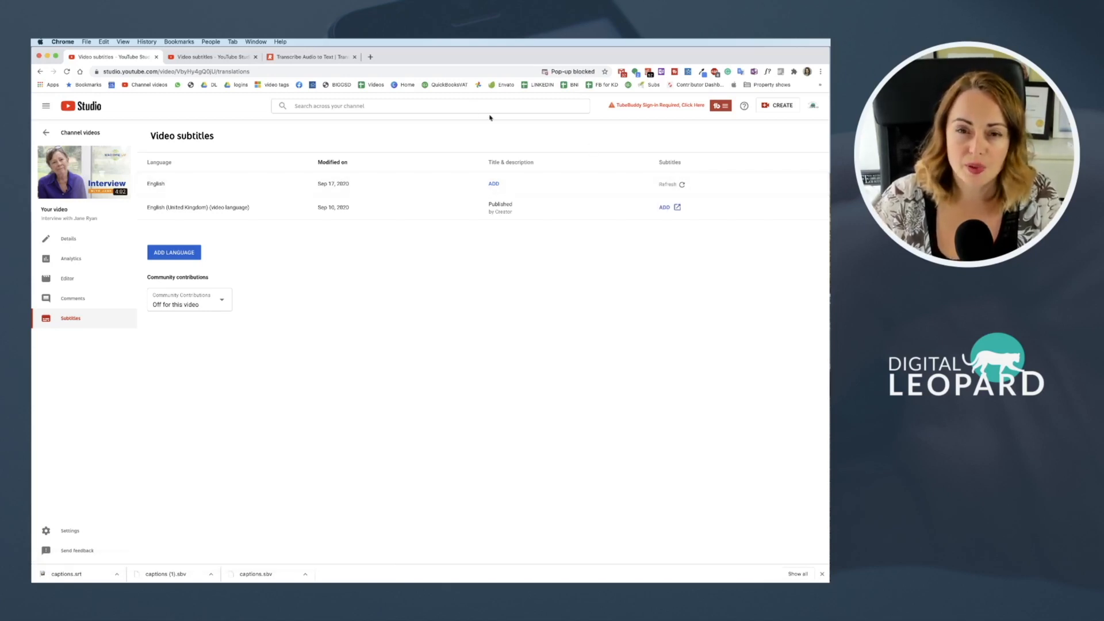
{"action": "left_click", "coordinate": [204, 57]}
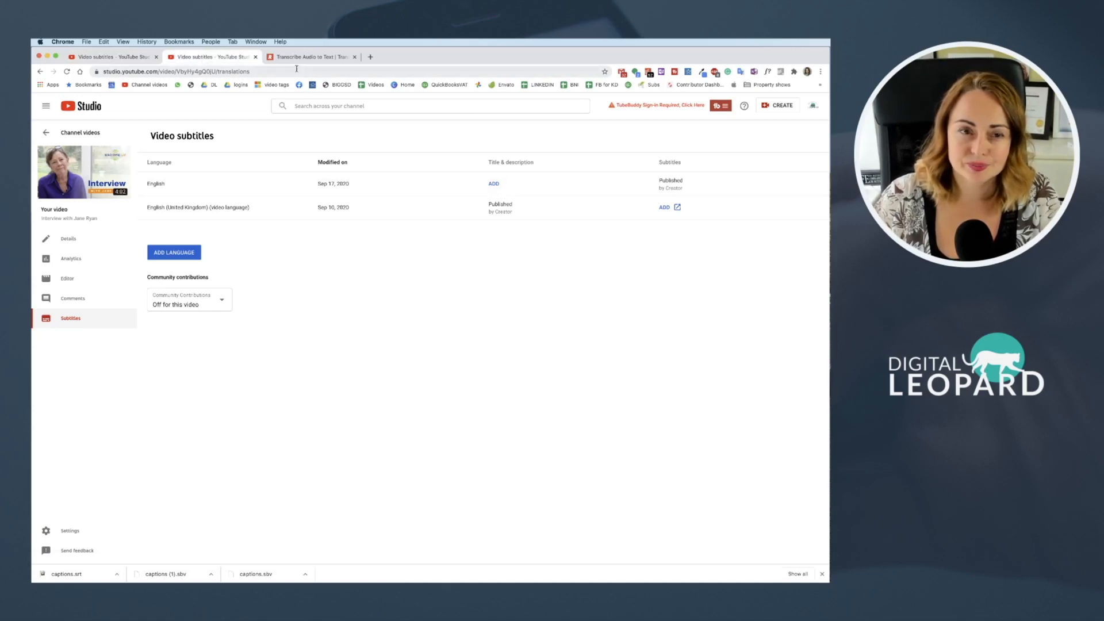
{"action": "left_click", "coordinate": [688, 183]}
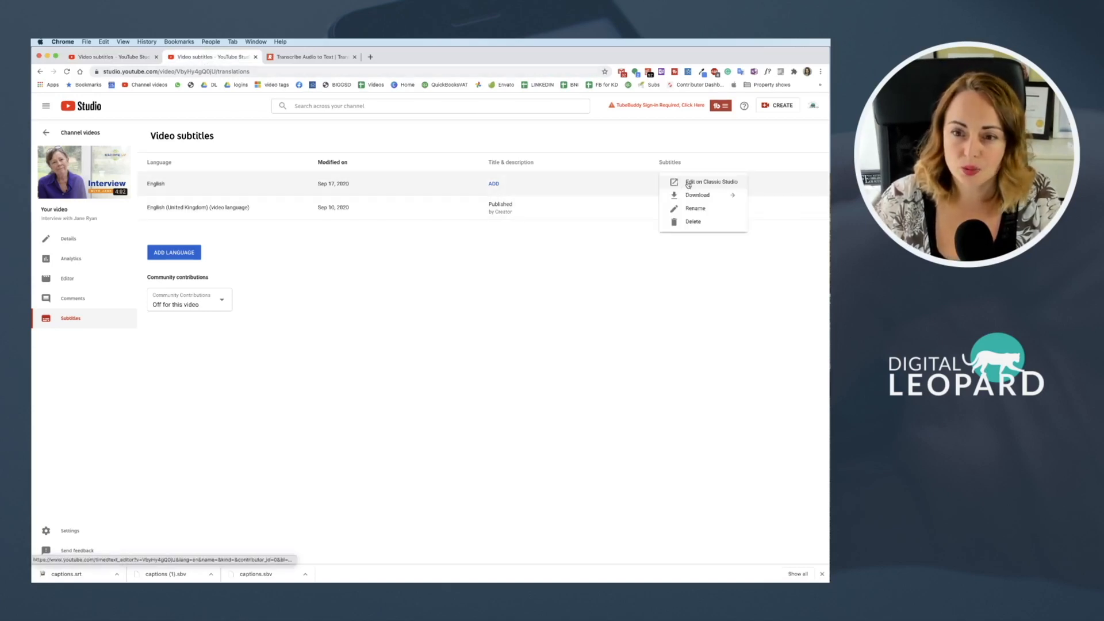
{"action": "left_click", "coordinate": [695, 183]}
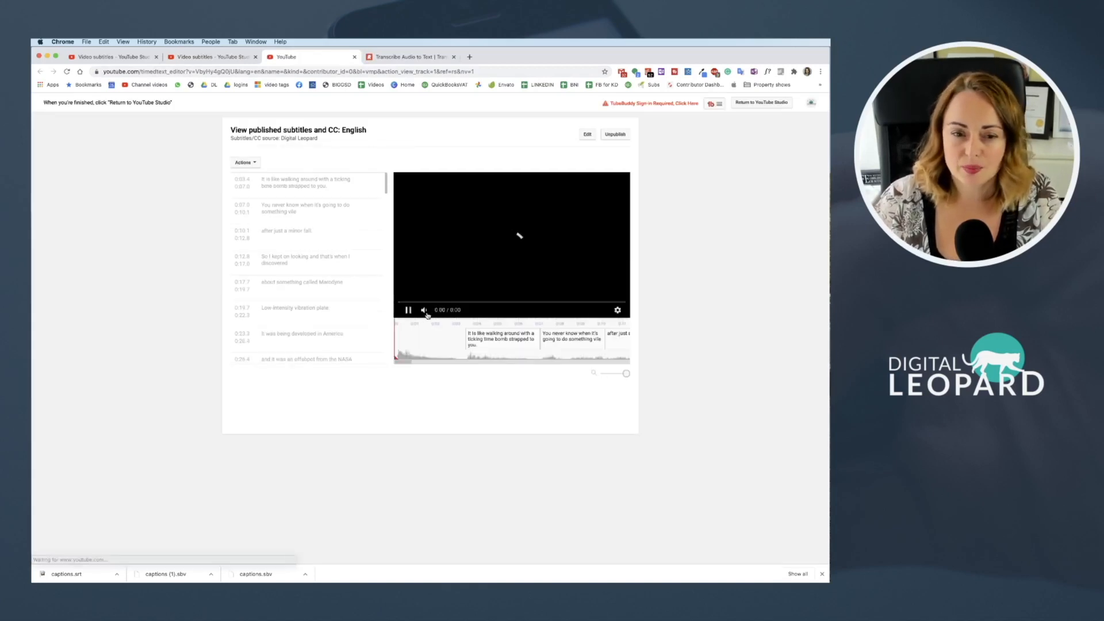
Pause the video preview and download the published English subtitles in .srt format.
{"action": "left_click", "coordinate": [408, 311]}
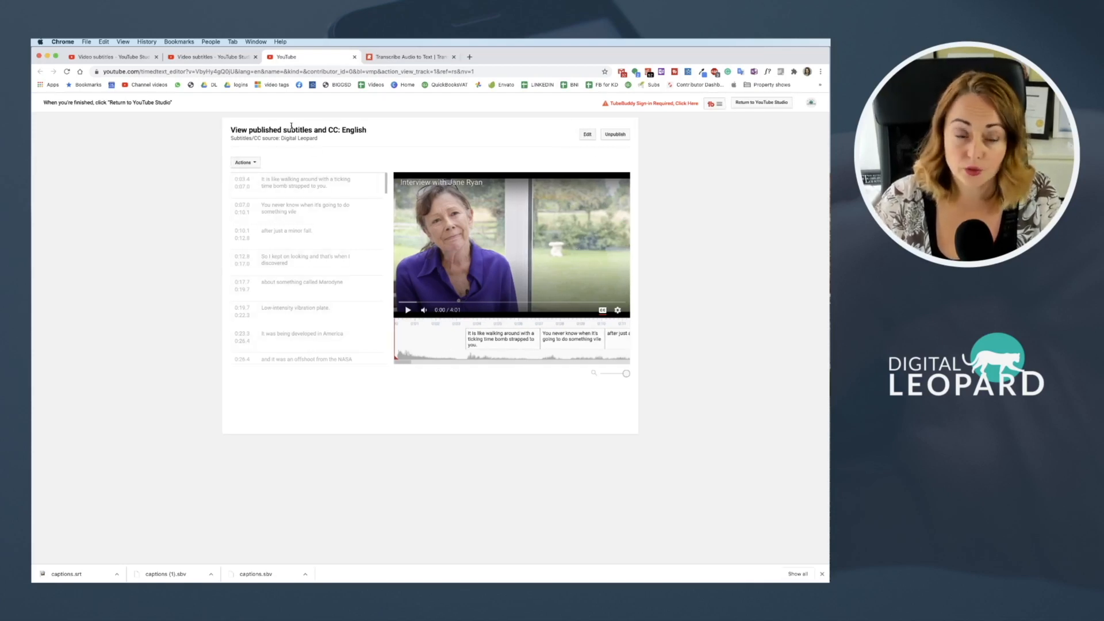
{"action": "left_click", "coordinate": [254, 164]}
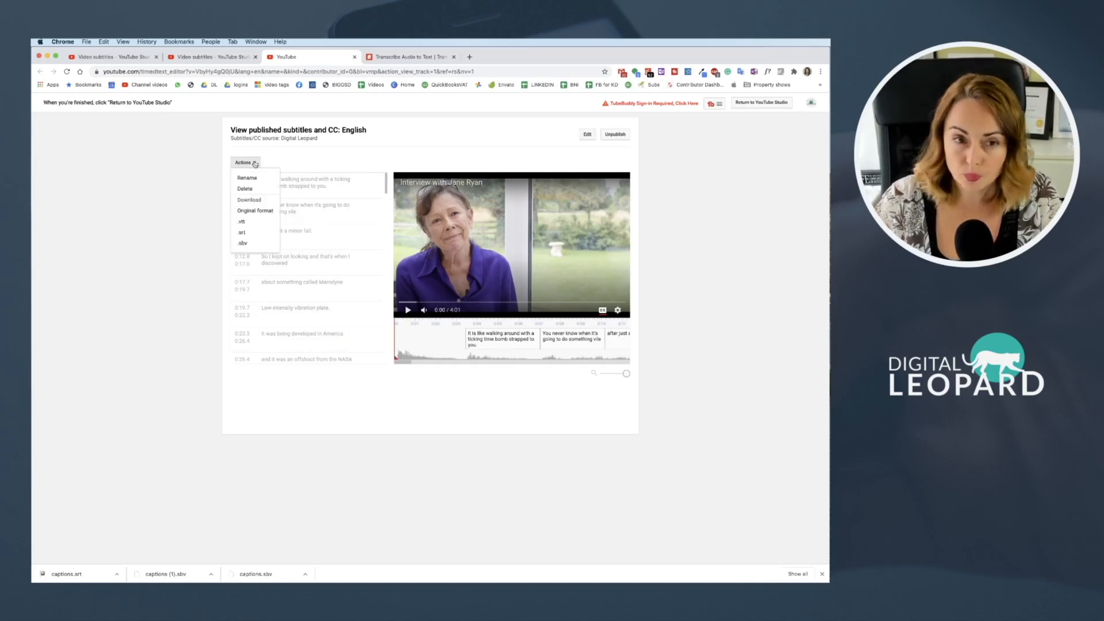
{"action": "left_click", "coordinate": [248, 235]}
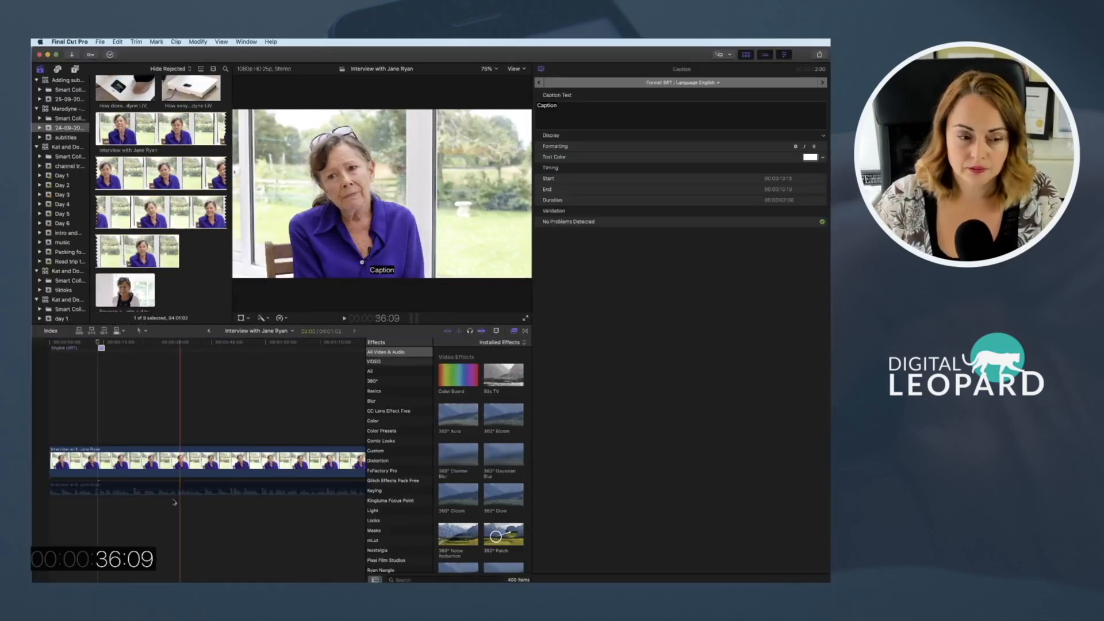
Start a caption import into the interview project and choose Interview captions.srt on the FCP 15 drive, with the SRT English role.
{"action": "left_click", "coordinate": [99, 397]}
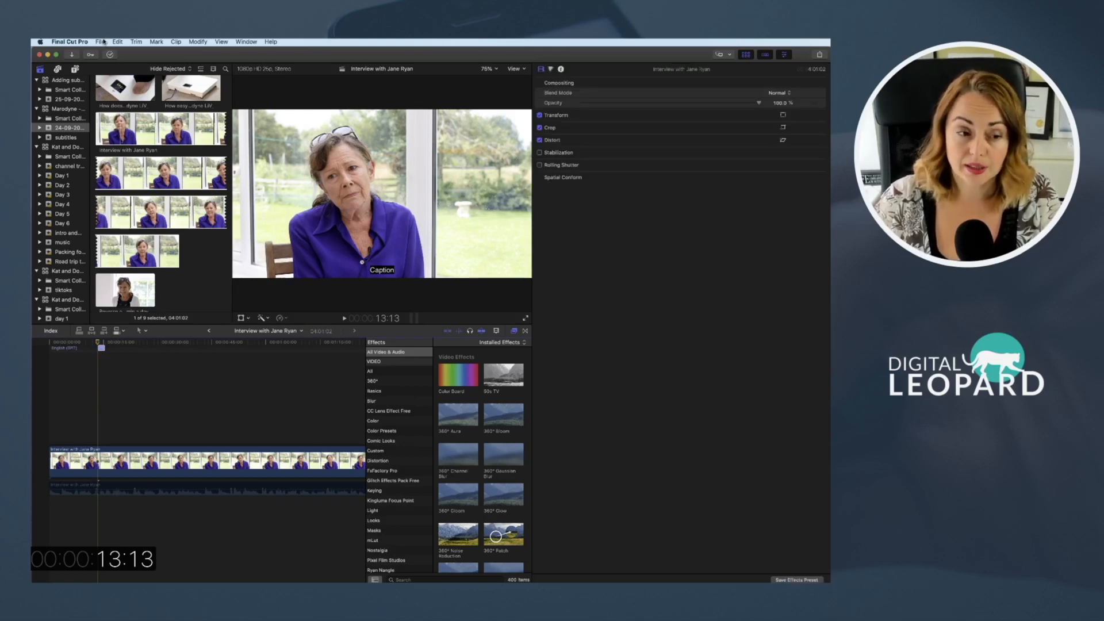
{"action": "left_click", "coordinate": [101, 41]}
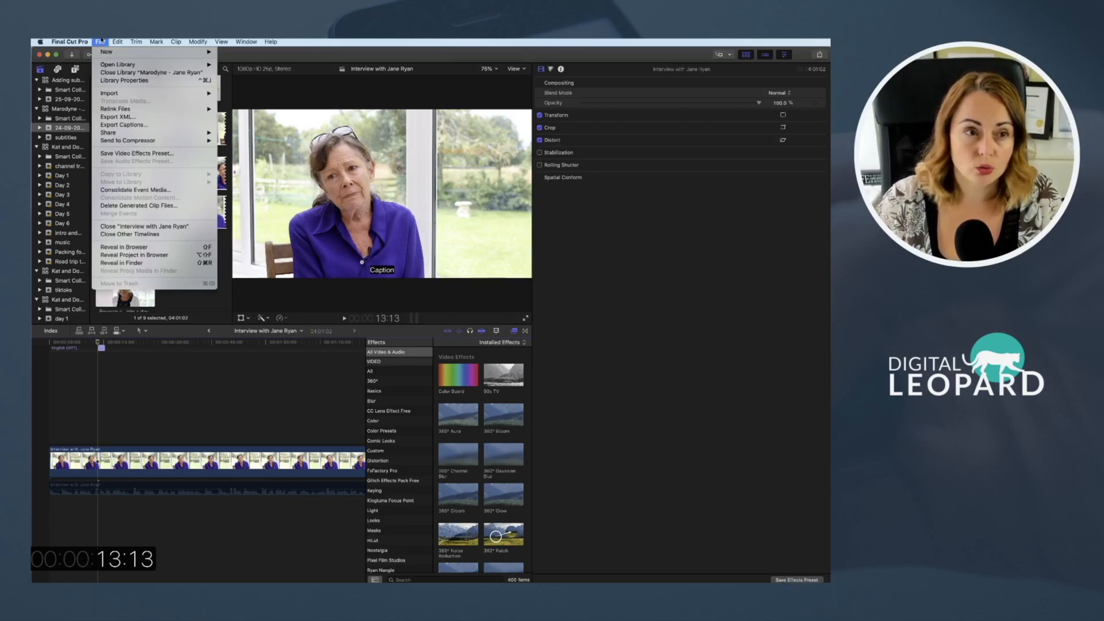
{"action": "mouse_move", "coordinate": [172, 93]}
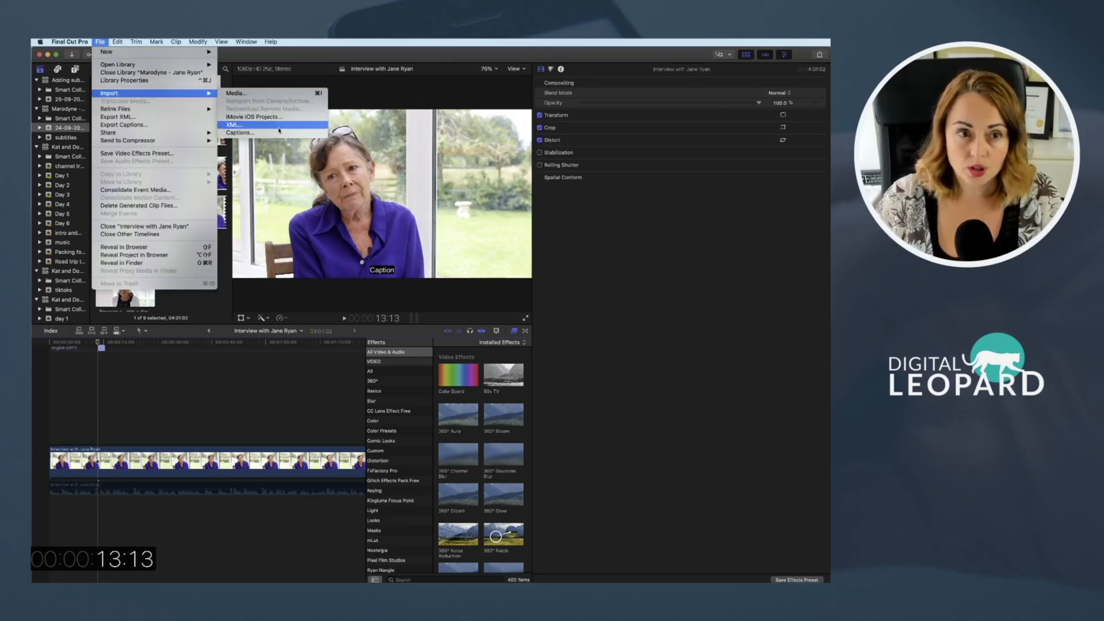
{"action": "left_click", "coordinate": [261, 133]}
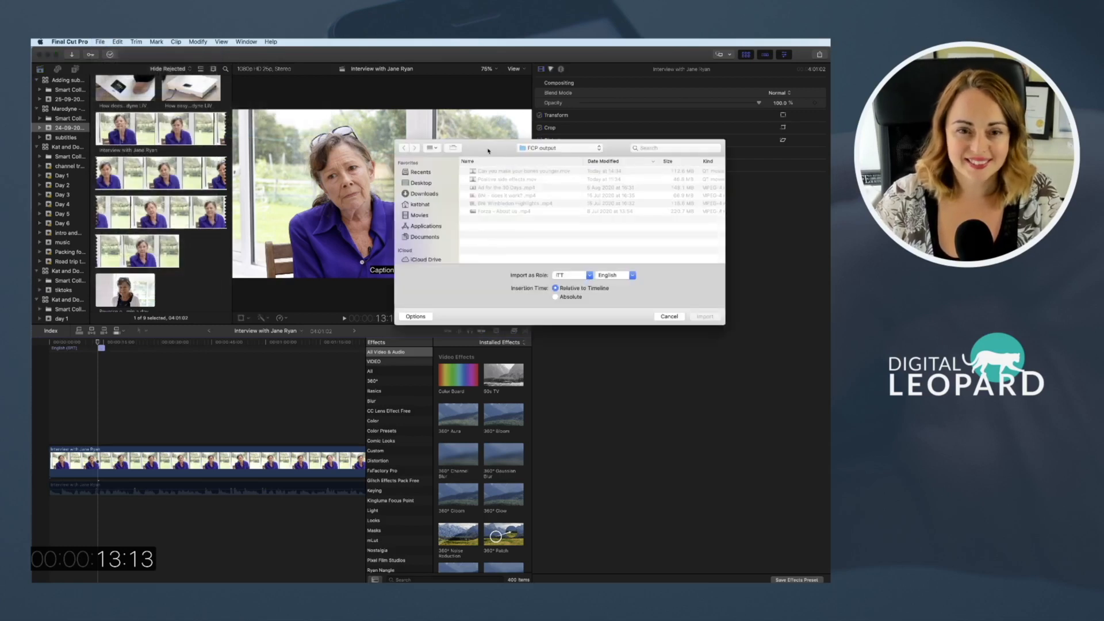
{"action": "scroll", "coordinate": [430, 243], "scroll_direction": "down", "scroll_amount": 5}
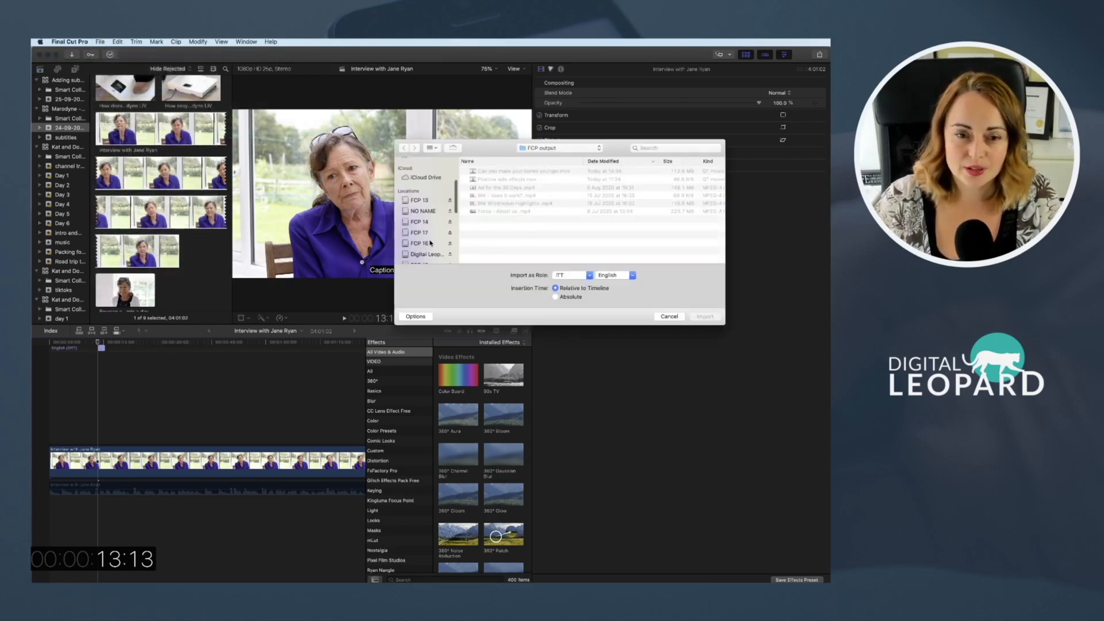
{"action": "left_click", "coordinate": [424, 246]}
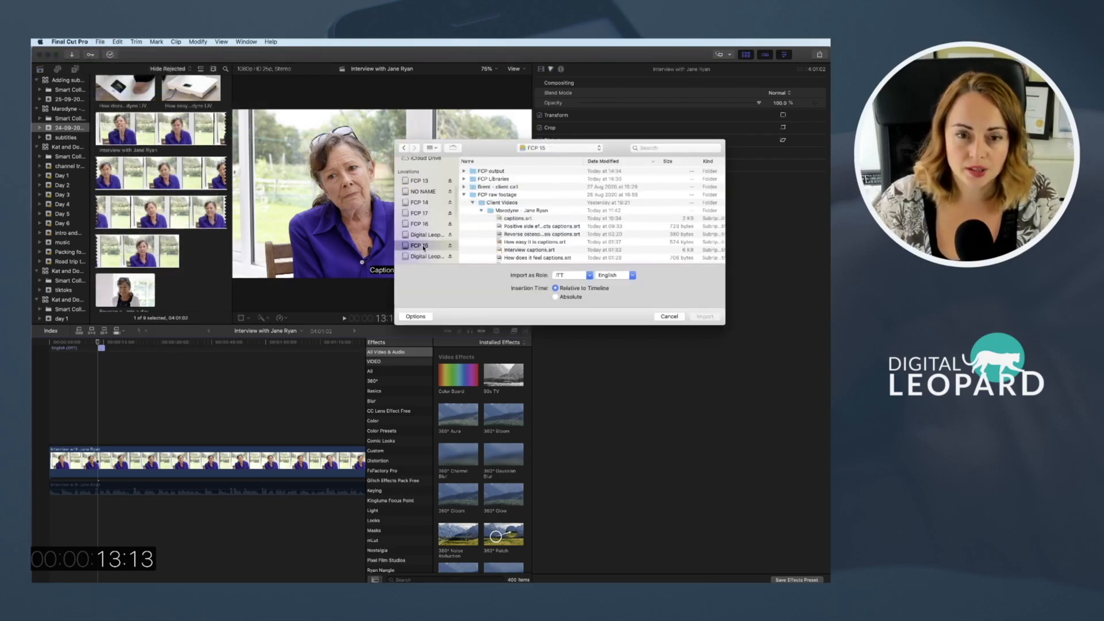
{"action": "scroll", "coordinate": [588, 213], "scroll_direction": "down", "scroll_amount": 3}
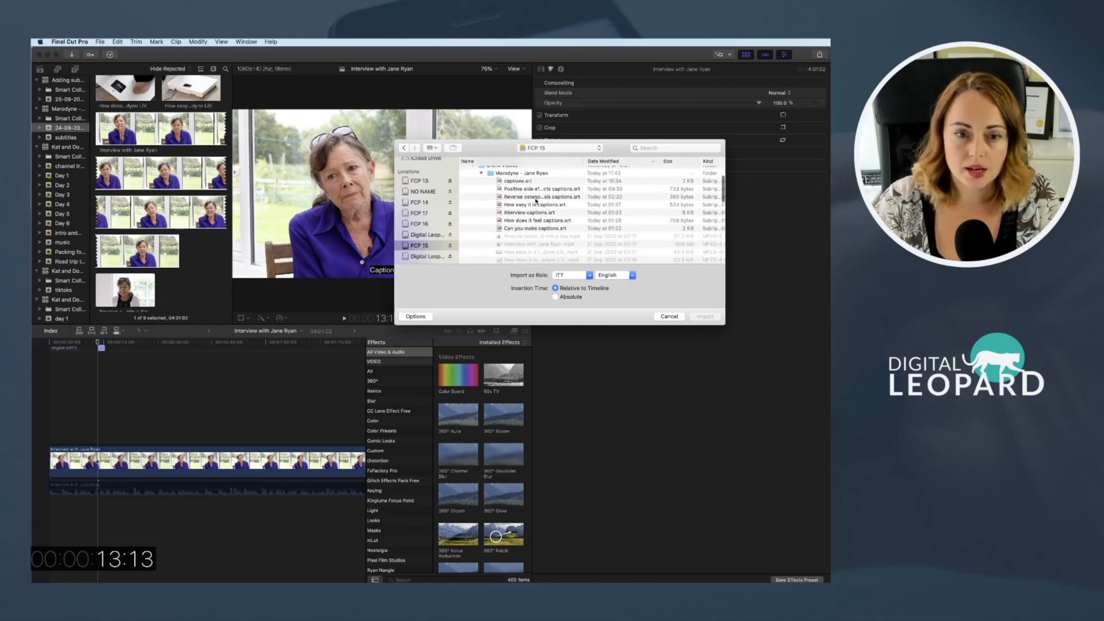
{"action": "left_click", "coordinate": [539, 213]}
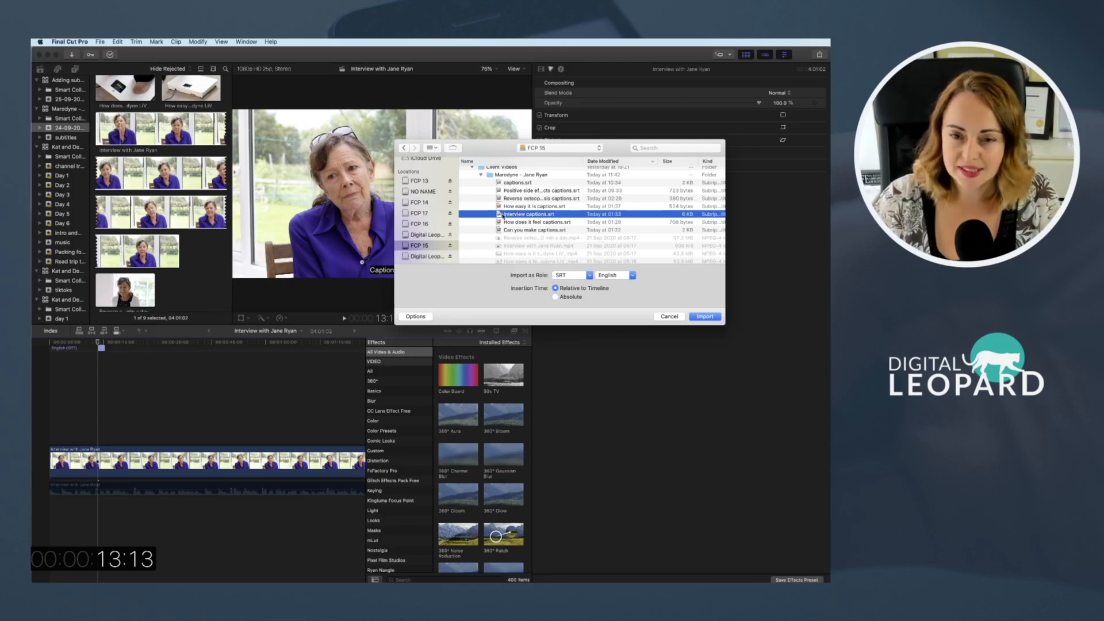
Import the chosen caption file, replacing the existing captions with the imported ones.
{"action": "left_click", "coordinate": [707, 317]}
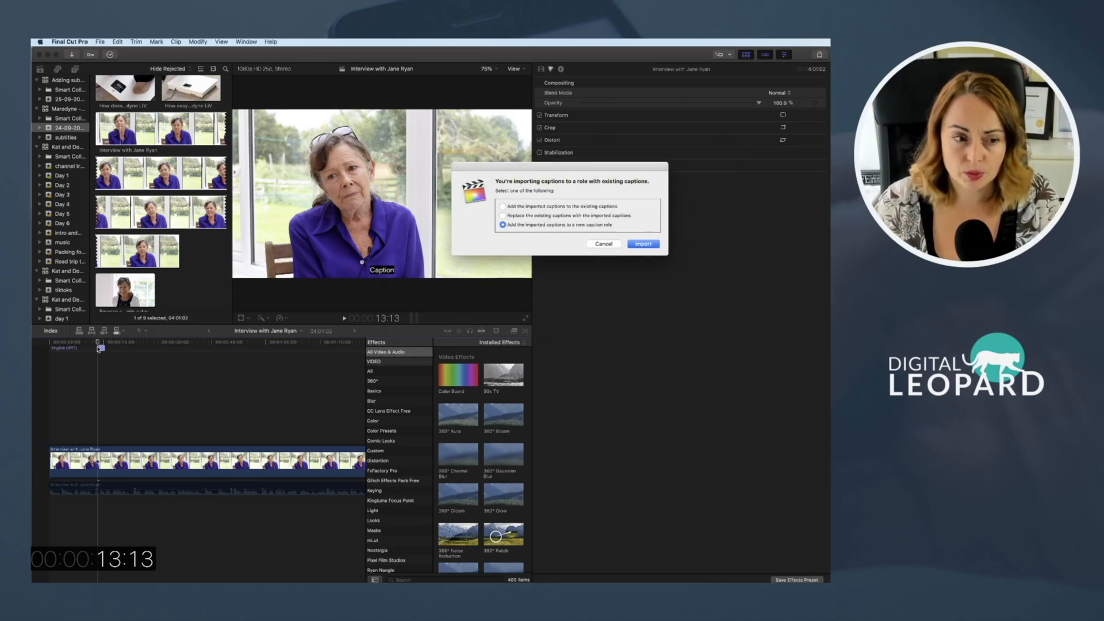
{"action": "left_click", "coordinate": [539, 217]}
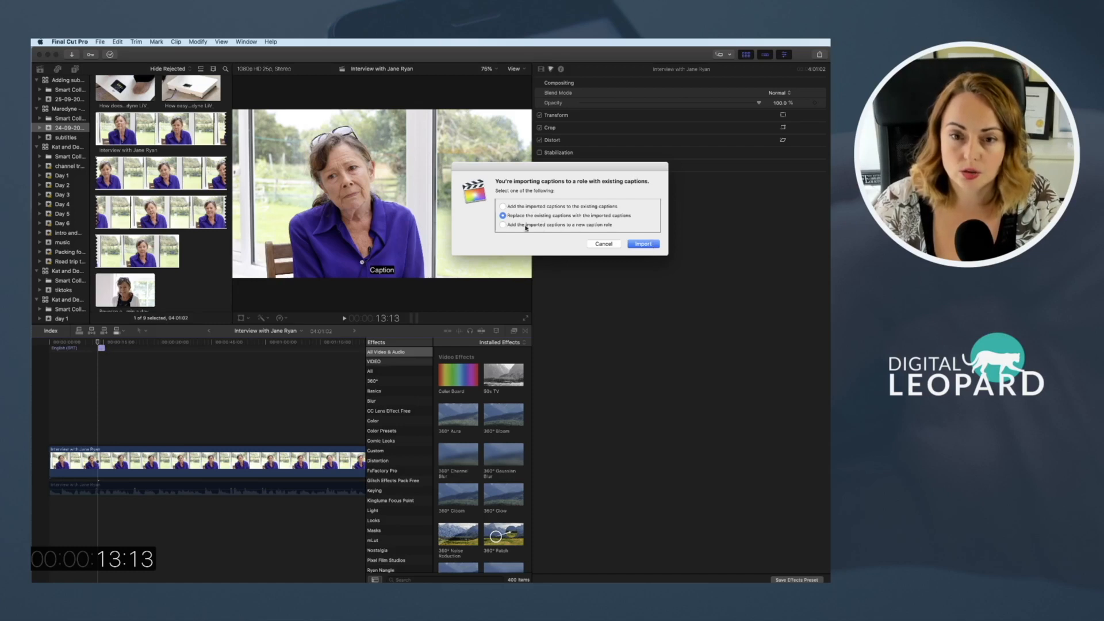
{"action": "left_click", "coordinate": [644, 244]}
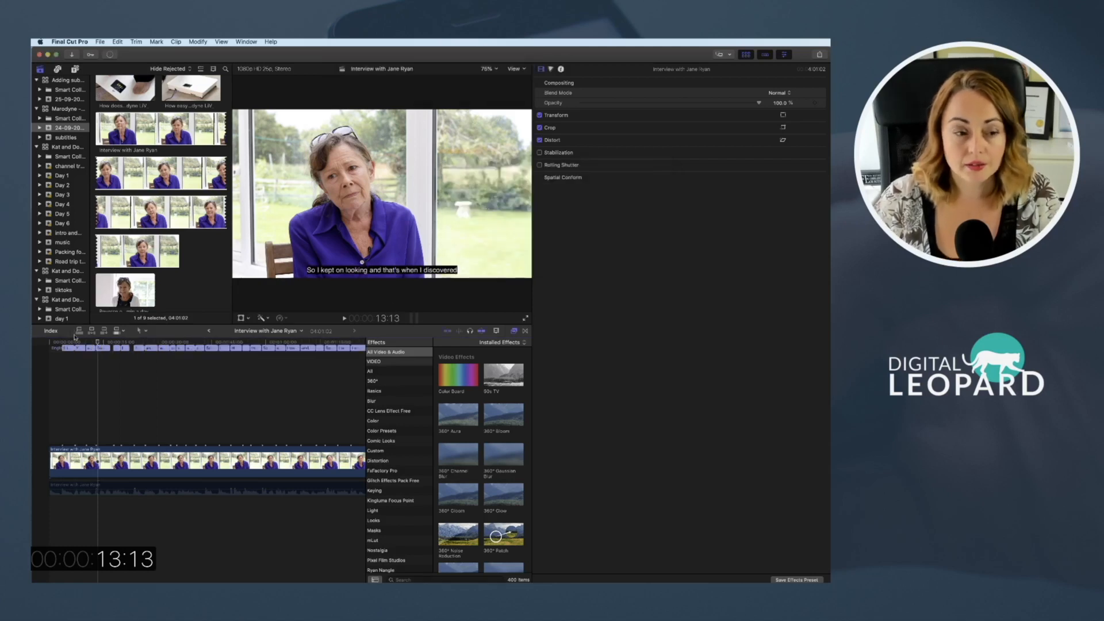
Check the imported captions against the speech by playing the timeline from 12:21 with the interview's audio clip temporarily enabled.
{"action": "left_click", "coordinate": [85, 484]}
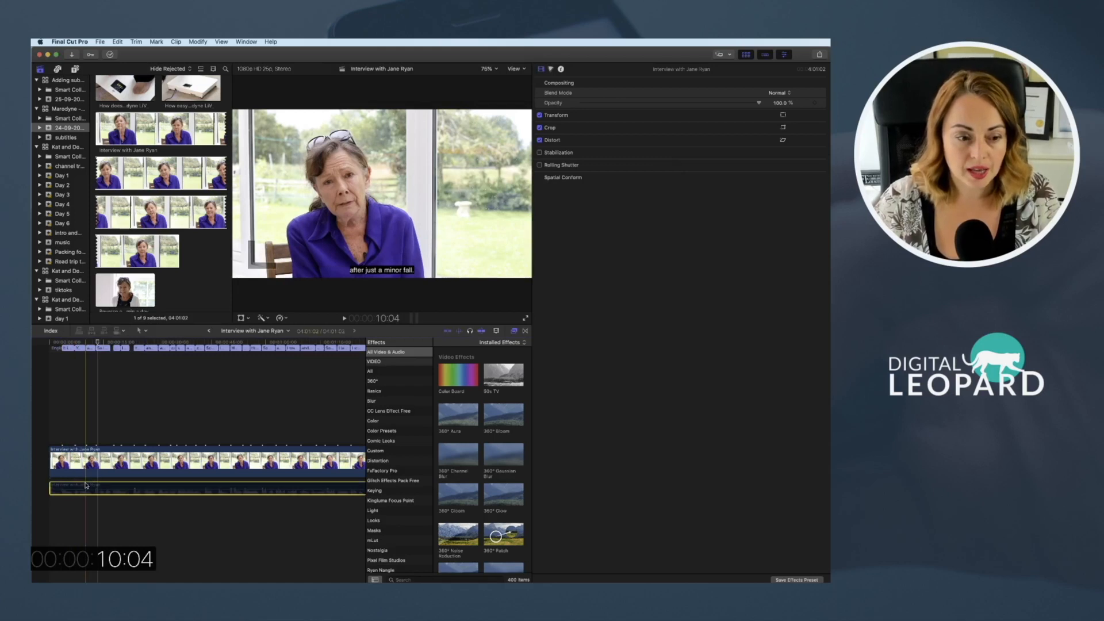
{"action": "key", "text": "v"}
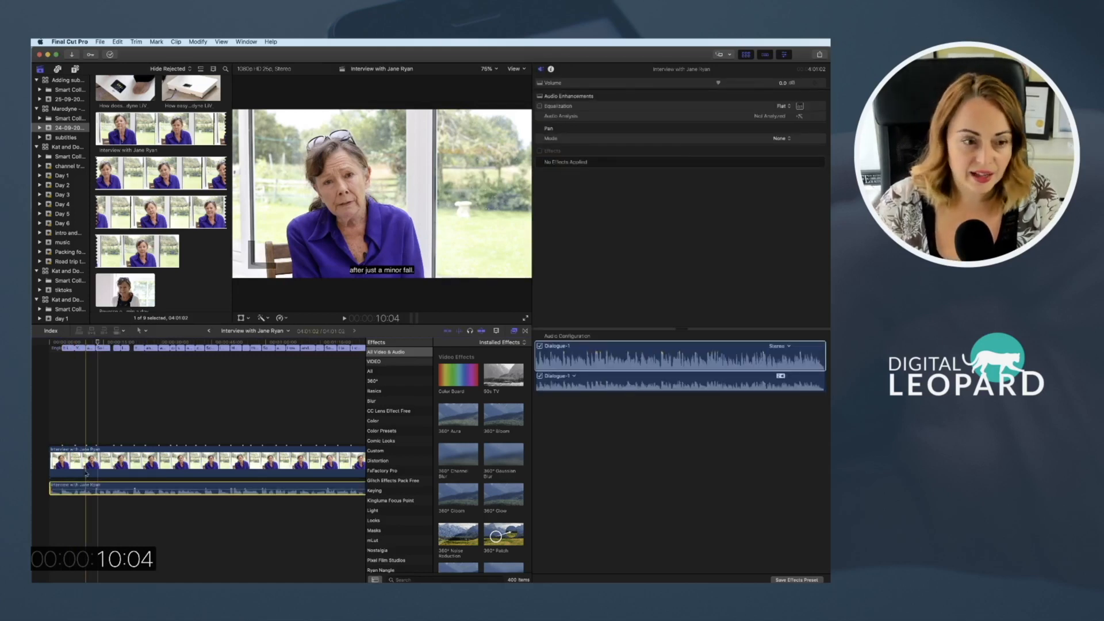
{"action": "left_click", "coordinate": [95, 372]}
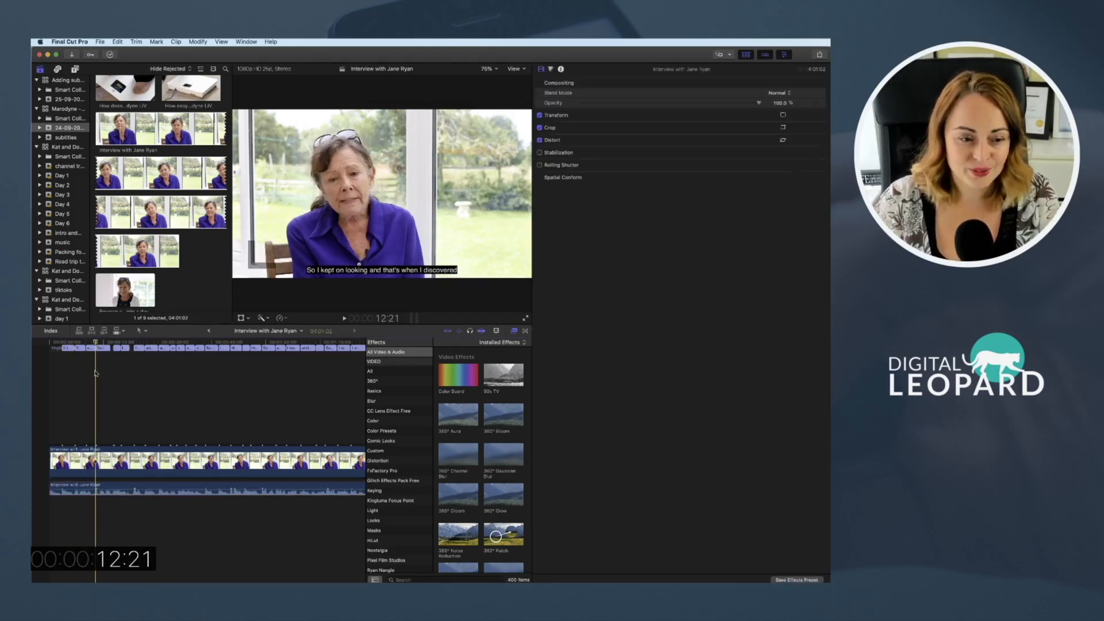
{"action": "key", "text": "space"}
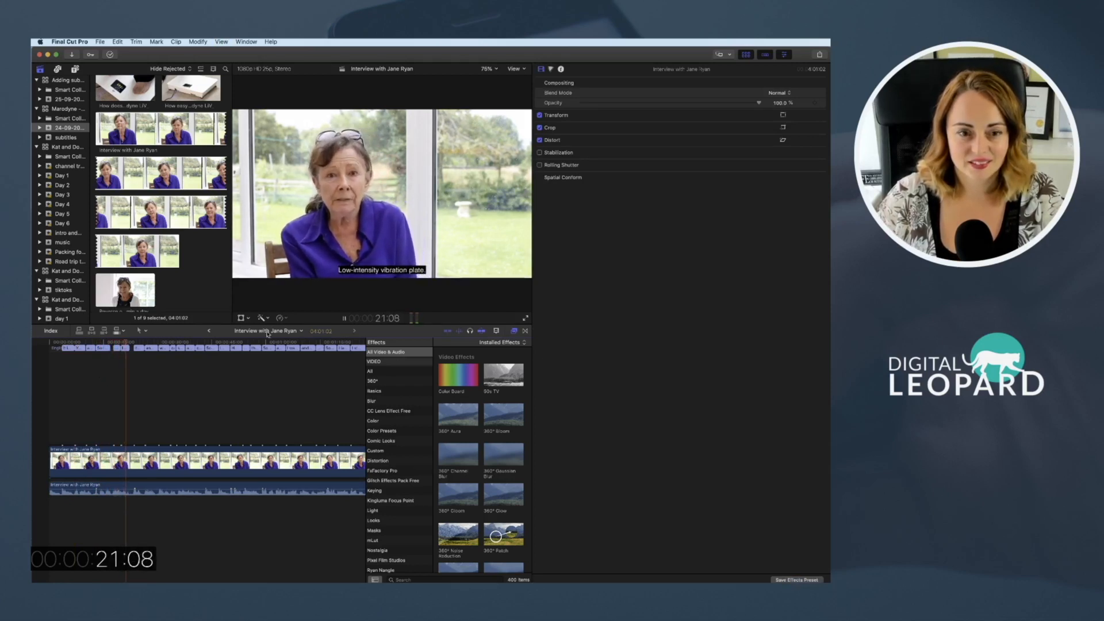
{"action": "left_click", "coordinate": [344, 320]}
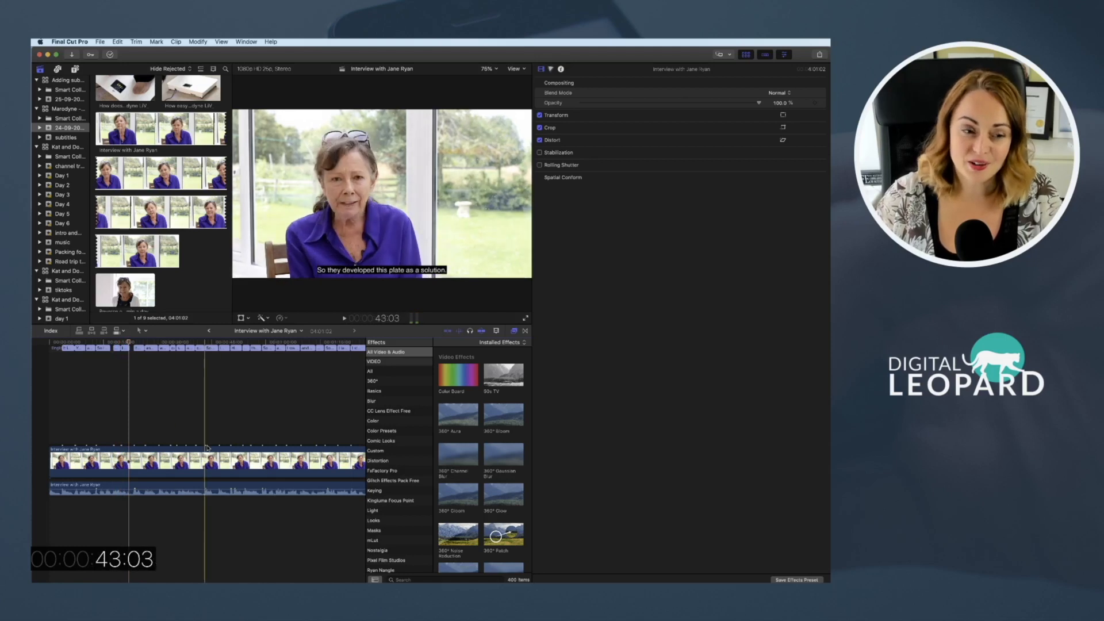
{"action": "left_click", "coordinate": [196, 499]}
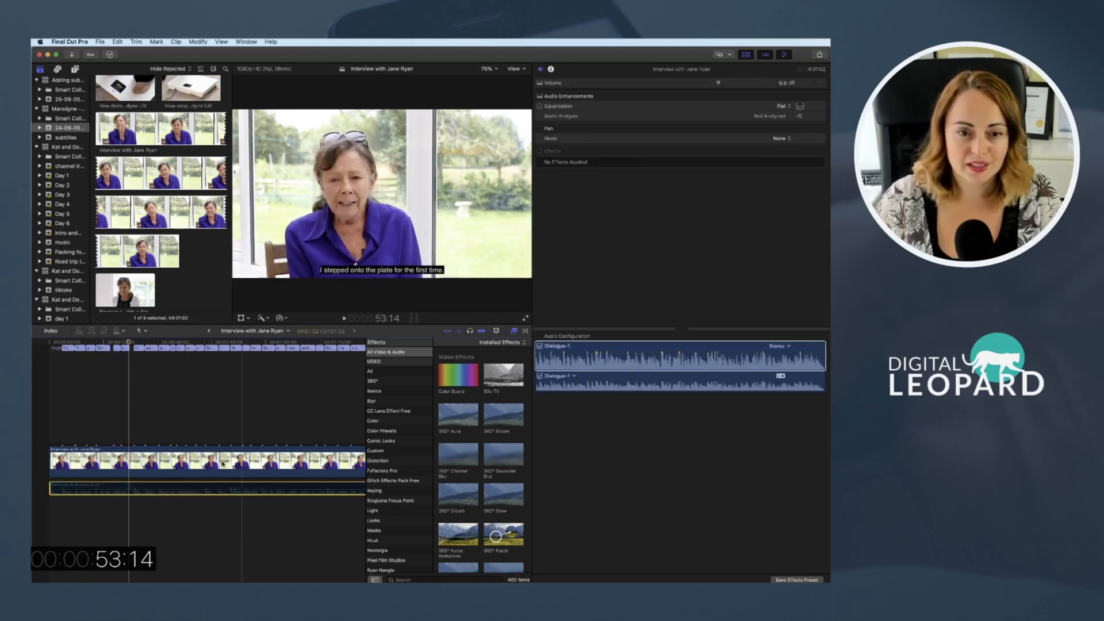
Export the project as a master file with English (SRT) captions burned into the video track, saved in the FCP output folder.
{"action": "left_click", "coordinate": [822, 56]}
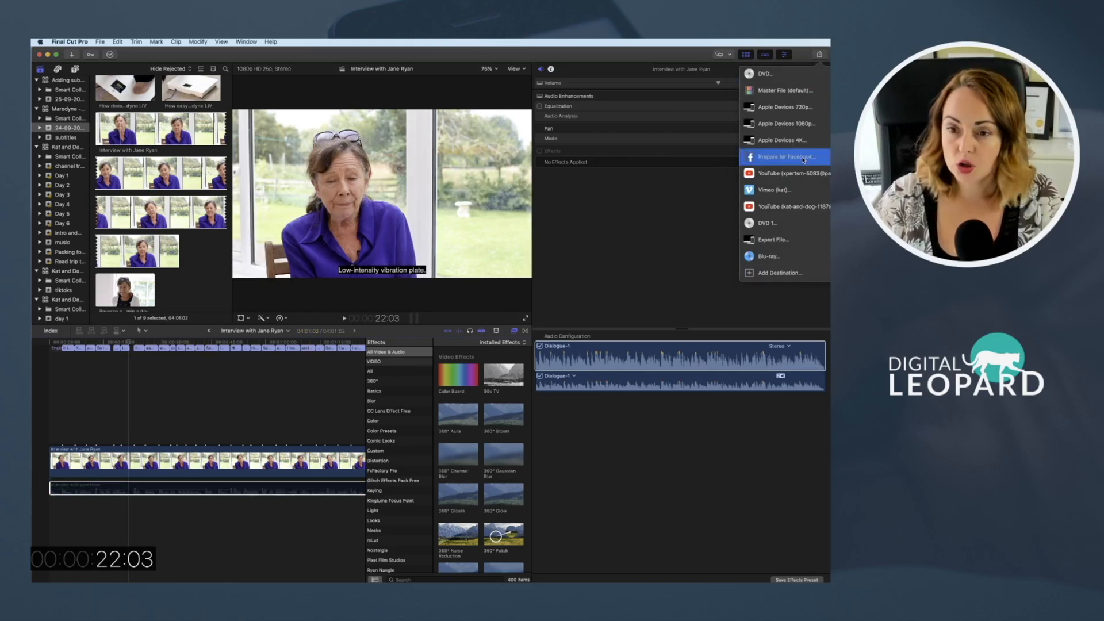
{"action": "left_click", "coordinate": [782, 99]}
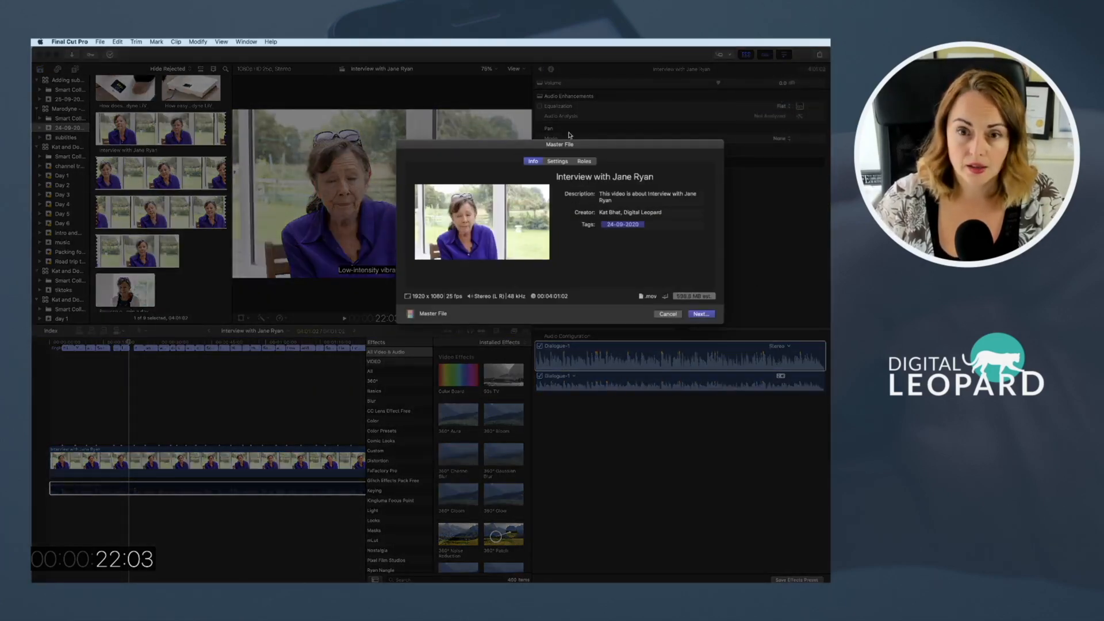
{"action": "left_click", "coordinate": [513, 160]}
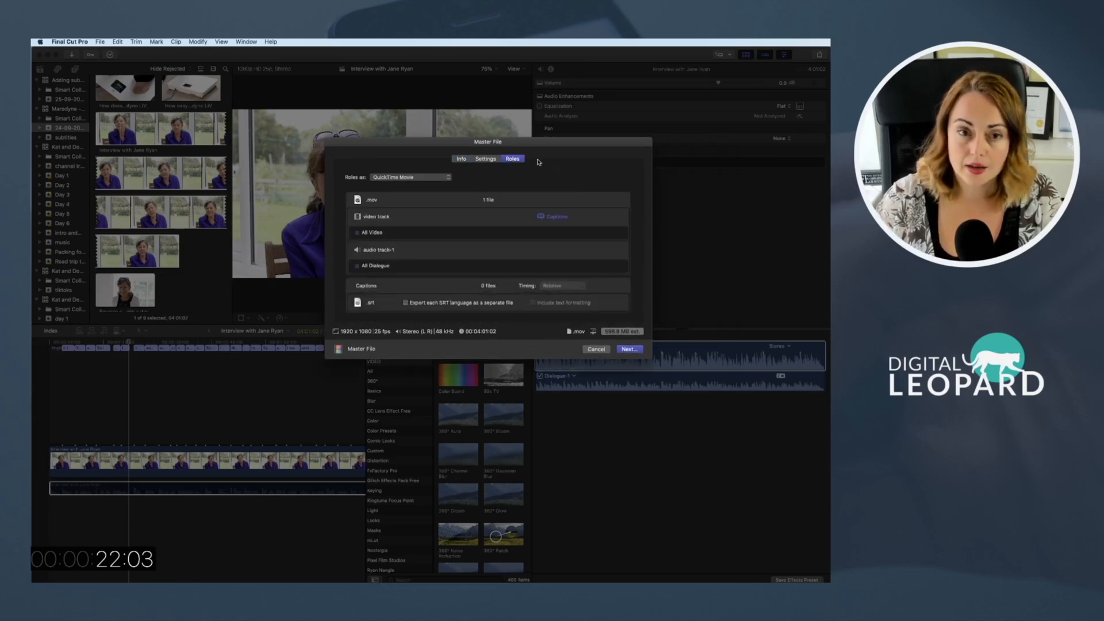
{"action": "left_click", "coordinate": [559, 220]}
{"action": "left_click", "coordinate": [485, 171]}
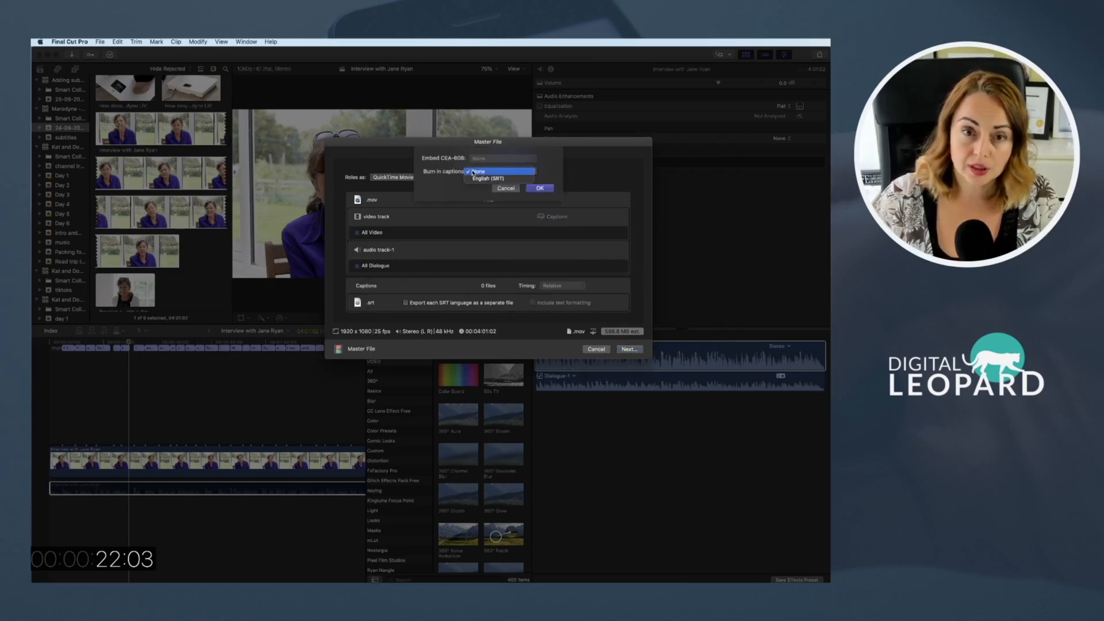
{"action": "left_click", "coordinate": [483, 178]}
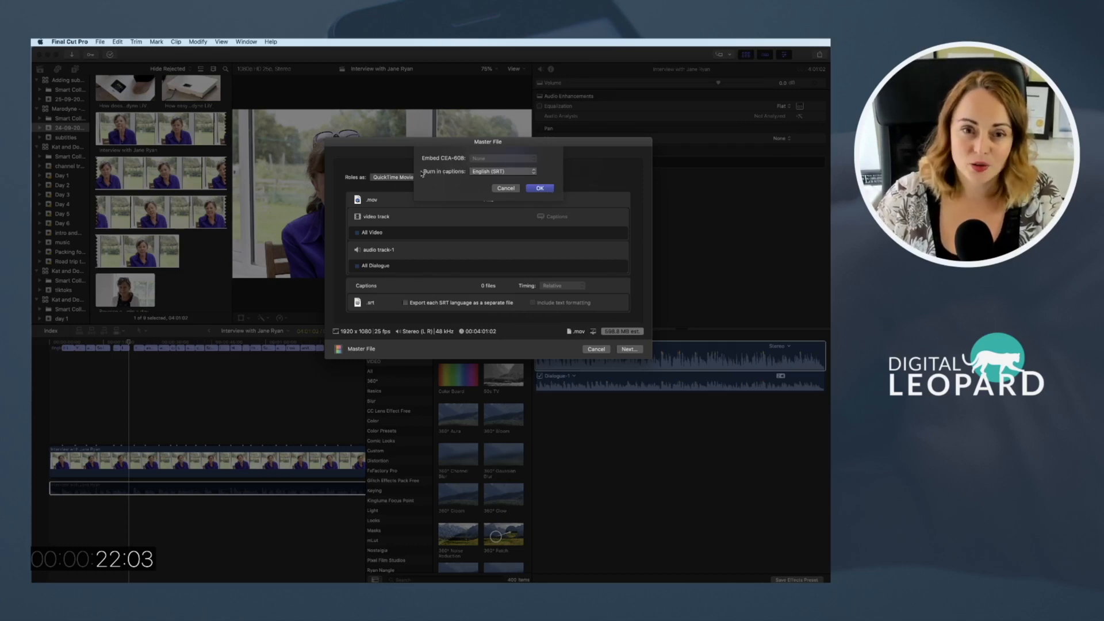
{"action": "left_click", "coordinate": [548, 189]}
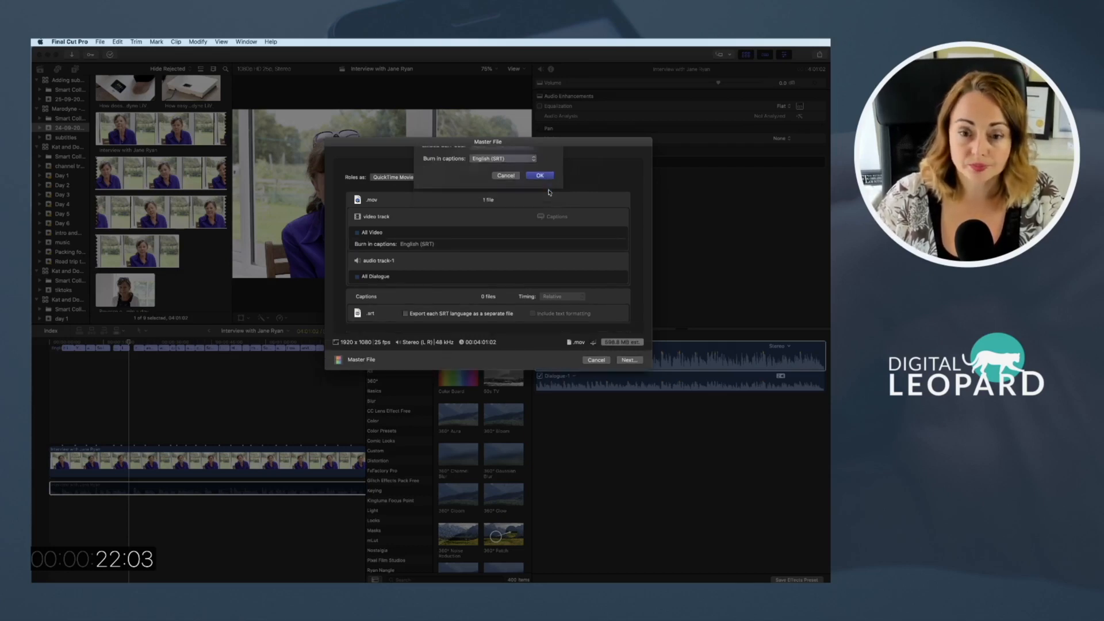
{"action": "left_click", "coordinate": [628, 360]}
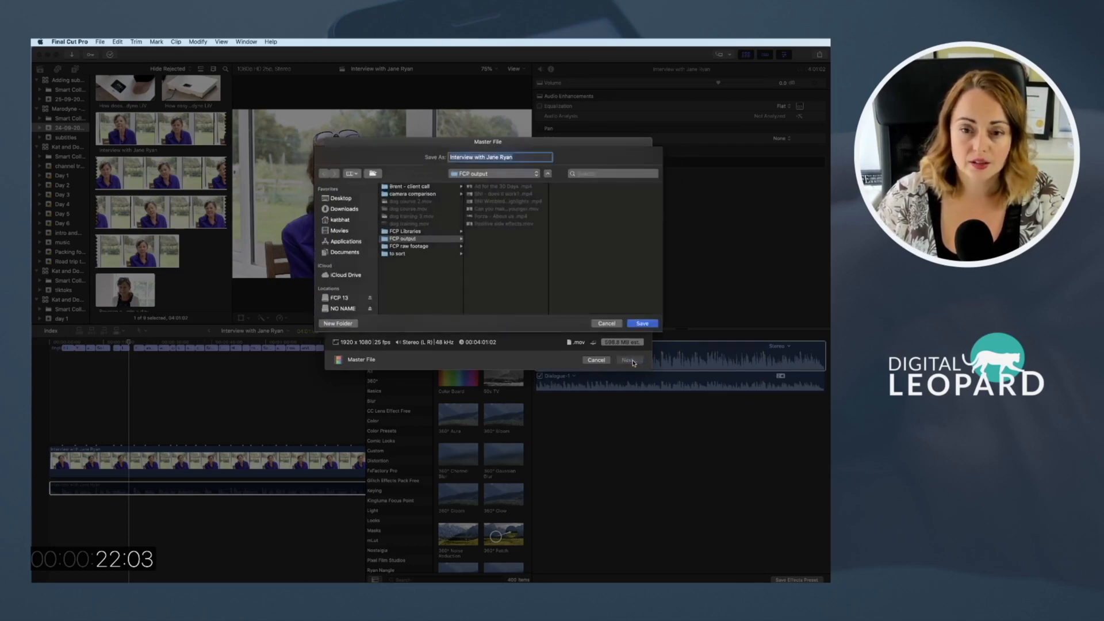
{"action": "left_click", "coordinate": [651, 324]}
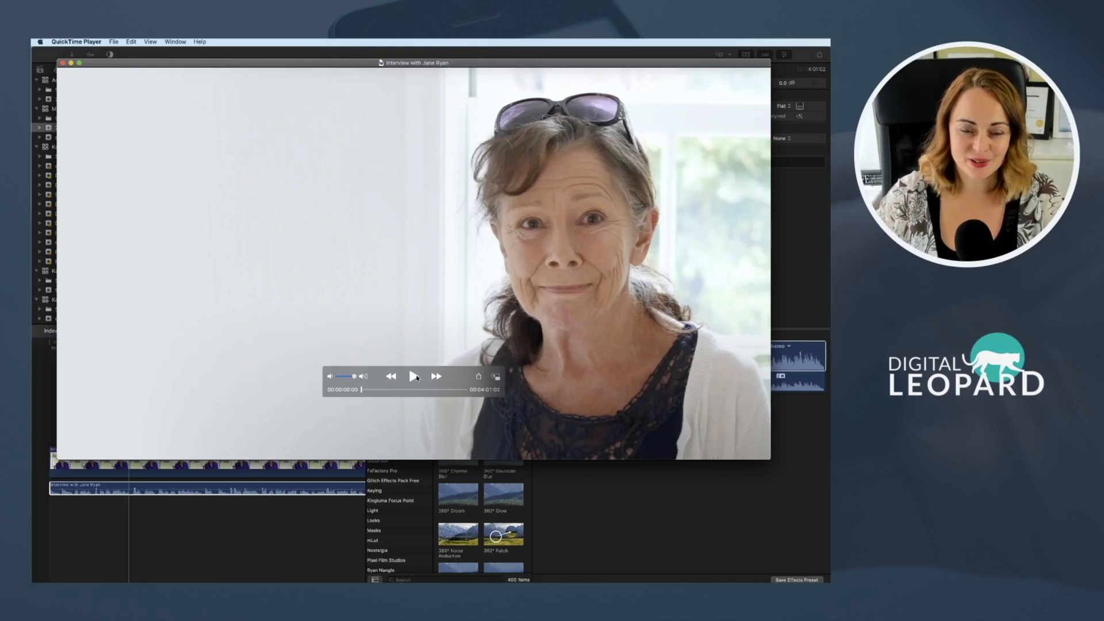
Play the exported interview in QuickTime Player, skip ahead to a captioned passage, and pause to check the burned-in captions.
{"action": "left_click", "coordinate": [417, 378]}
{"action": "left_click", "coordinate": [385, 390]}
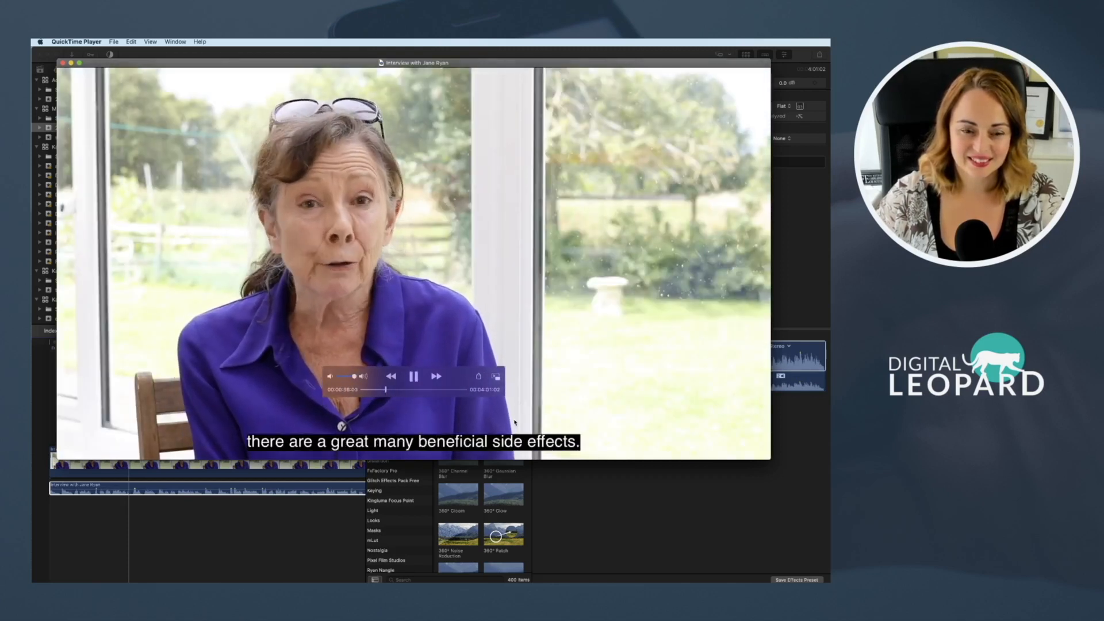
{"action": "left_click", "coordinate": [414, 377]}
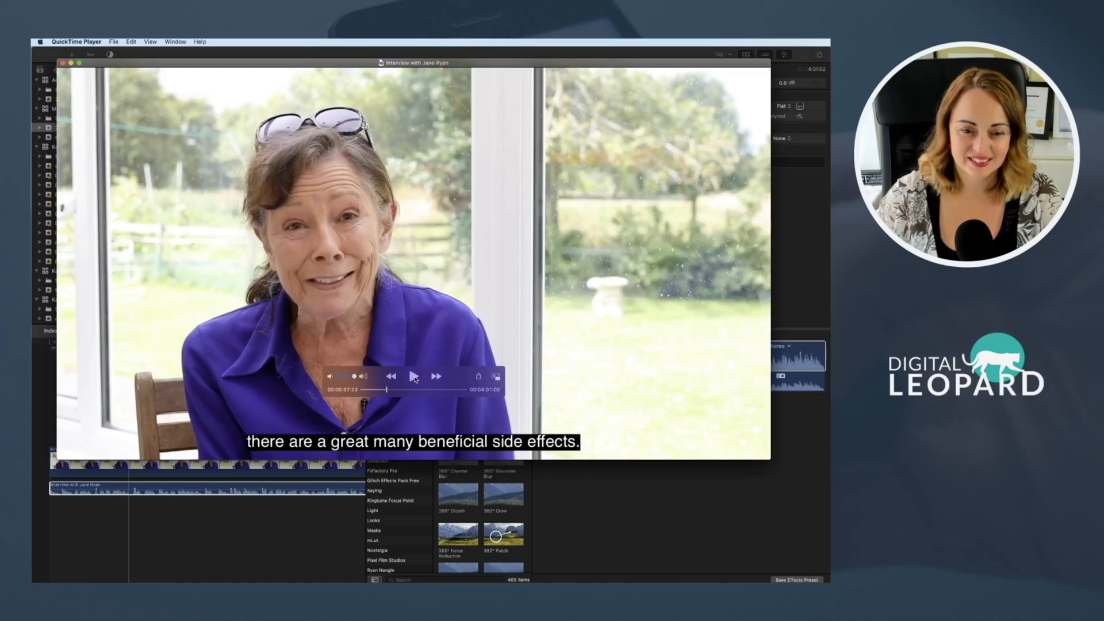